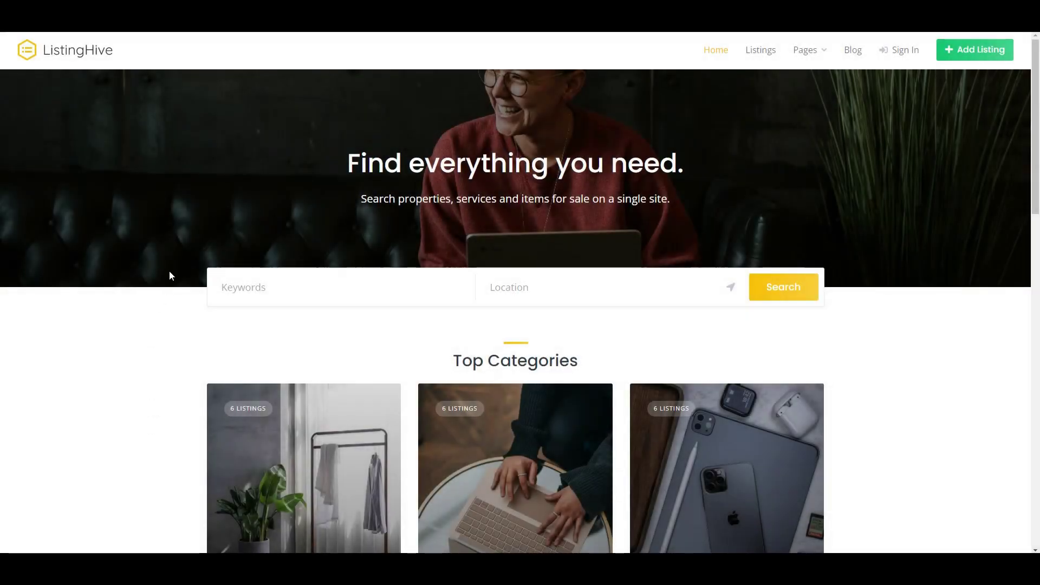
Step: Search the listings for 'house' and look over the four results and their map
scroll(170, 276, "down", 6)
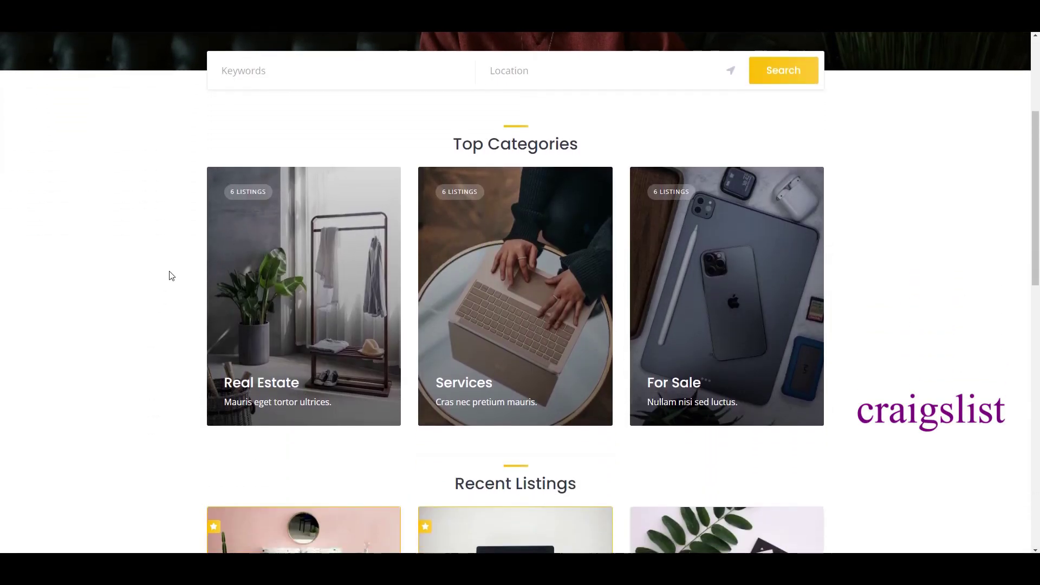
scroll(169, 275, "down", 6)
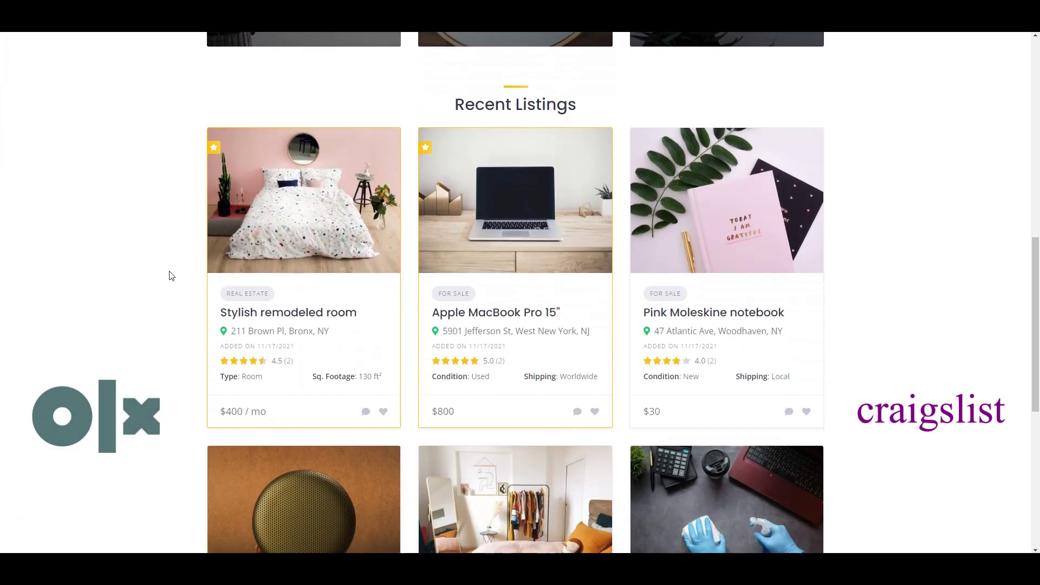
scroll(169, 275, "down", 6)
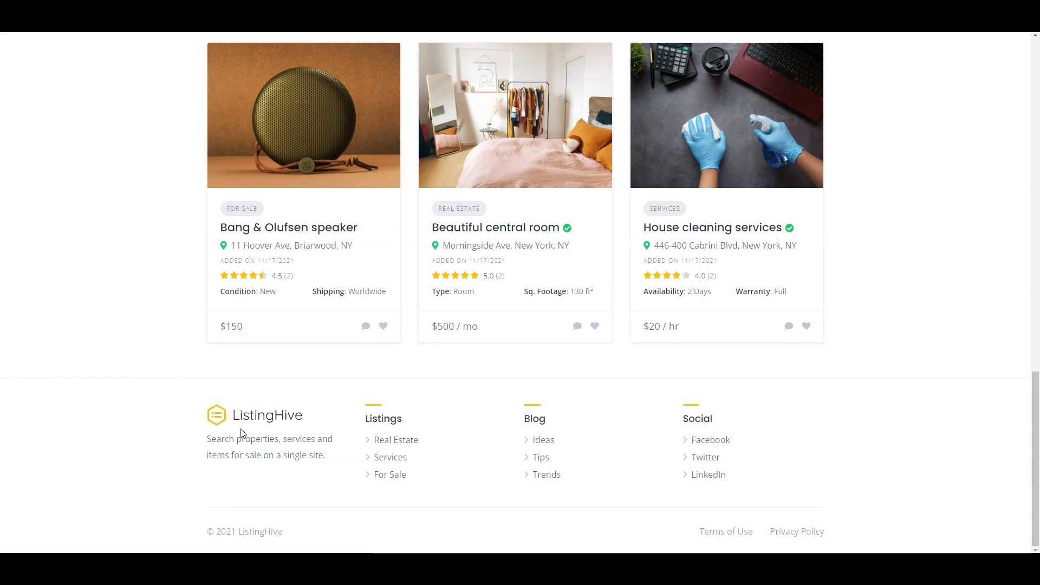
scroll(241, 429, "up", 6)
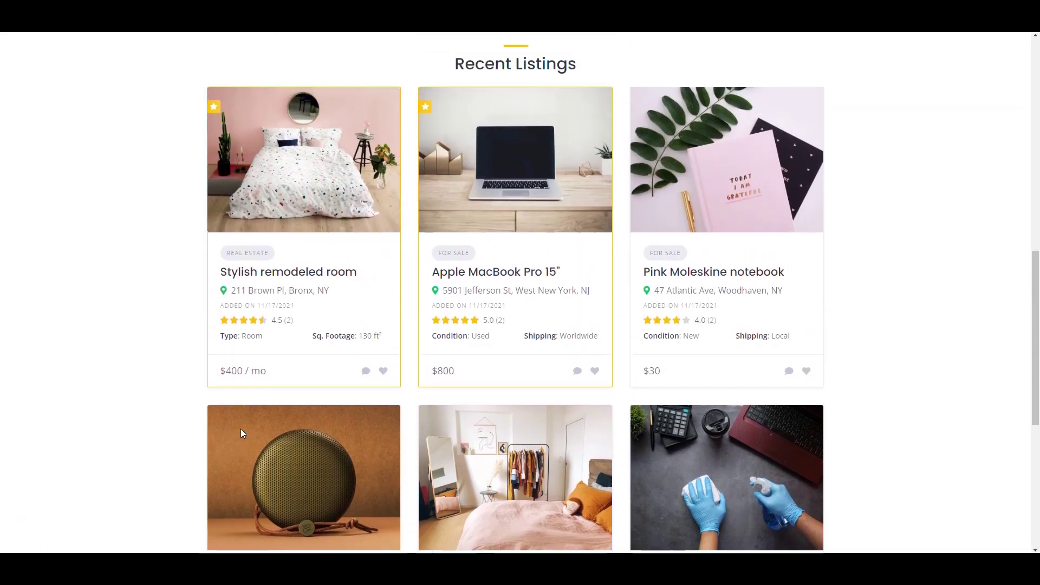
scroll(240, 428, "up", 10)
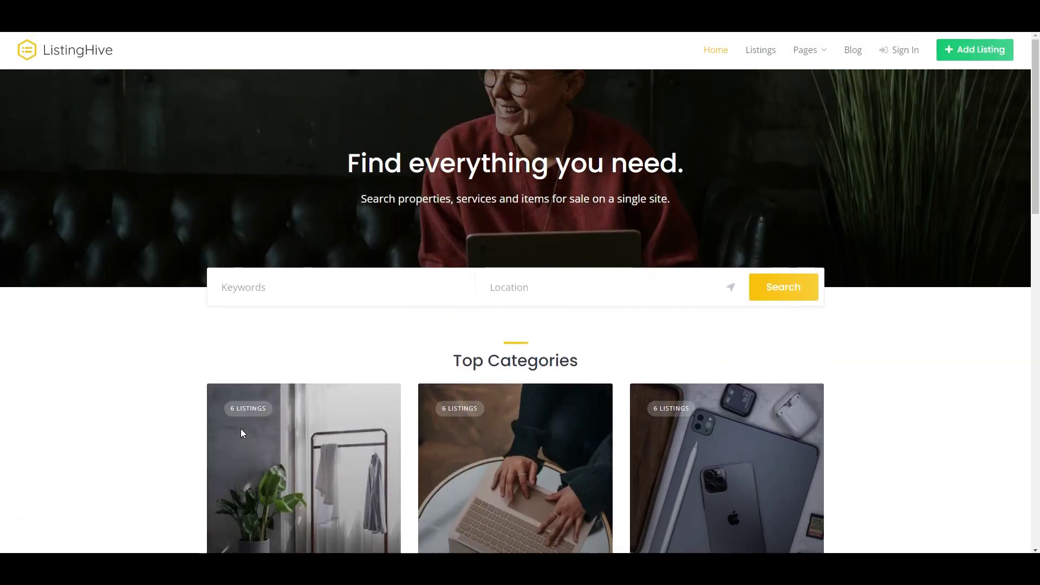
left_click(276, 300)
type("house")
left_click(765, 297)
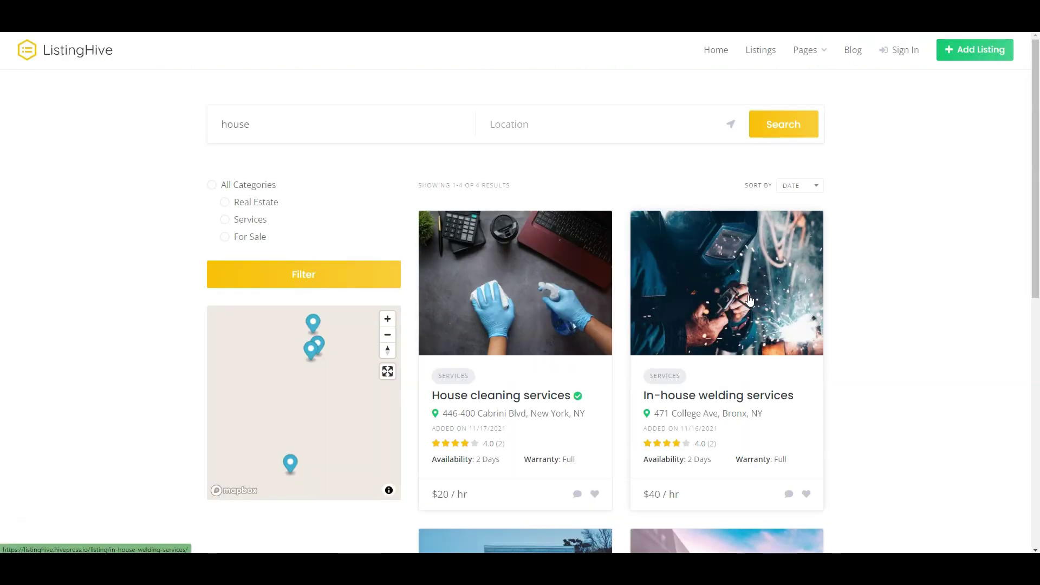
scroll(408, 219, "down", 5)
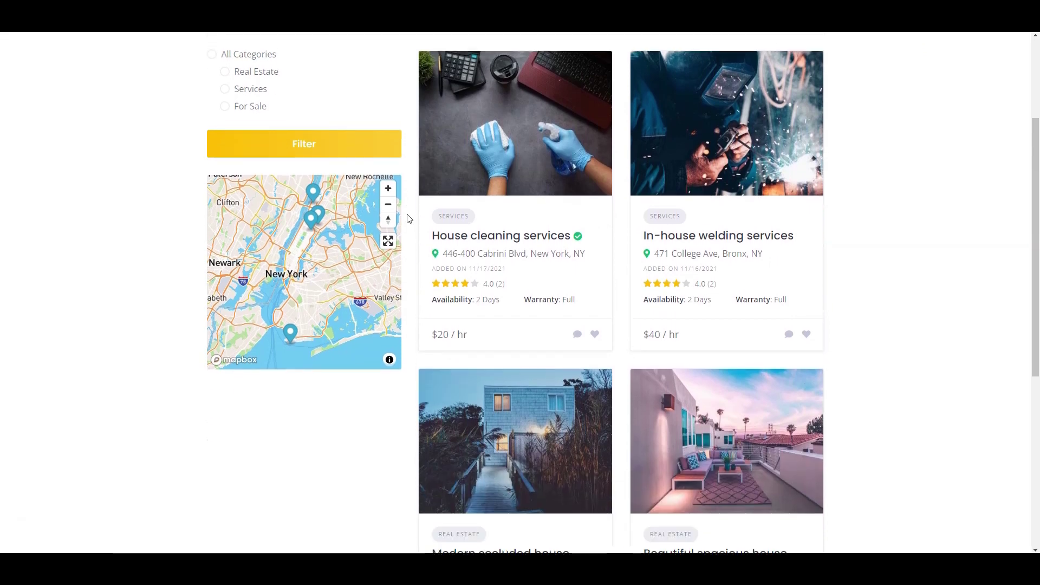
scroll(408, 218, "down", 3)
scroll(406, 215, "up", 3)
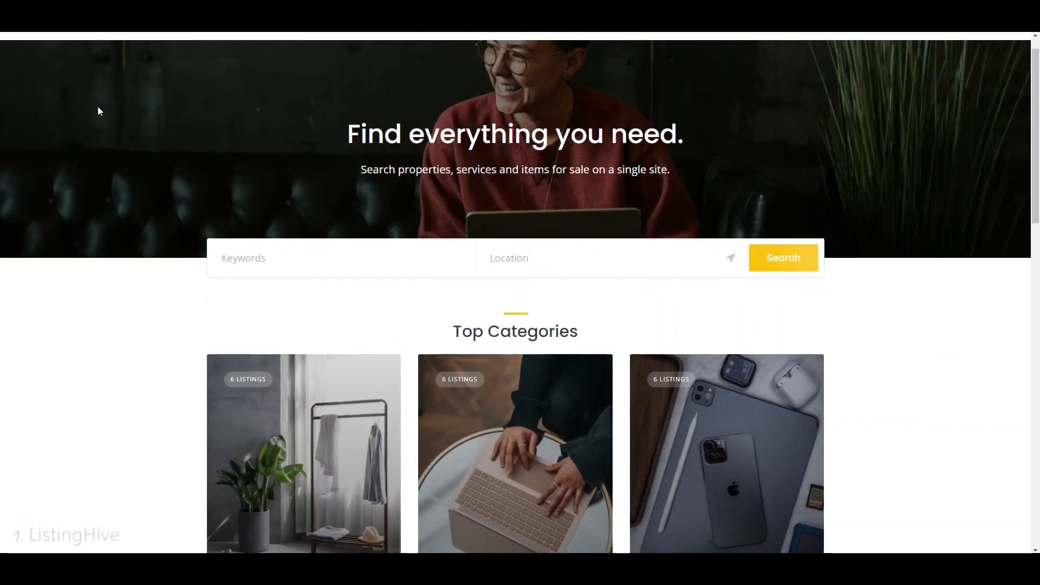
Step: Filter the For Sale category to New condition with Worldwide shipping
scroll(98, 108, "down", 2)
scroll(98, 109, "down", 1)
scroll(76, 244, "down", 2)
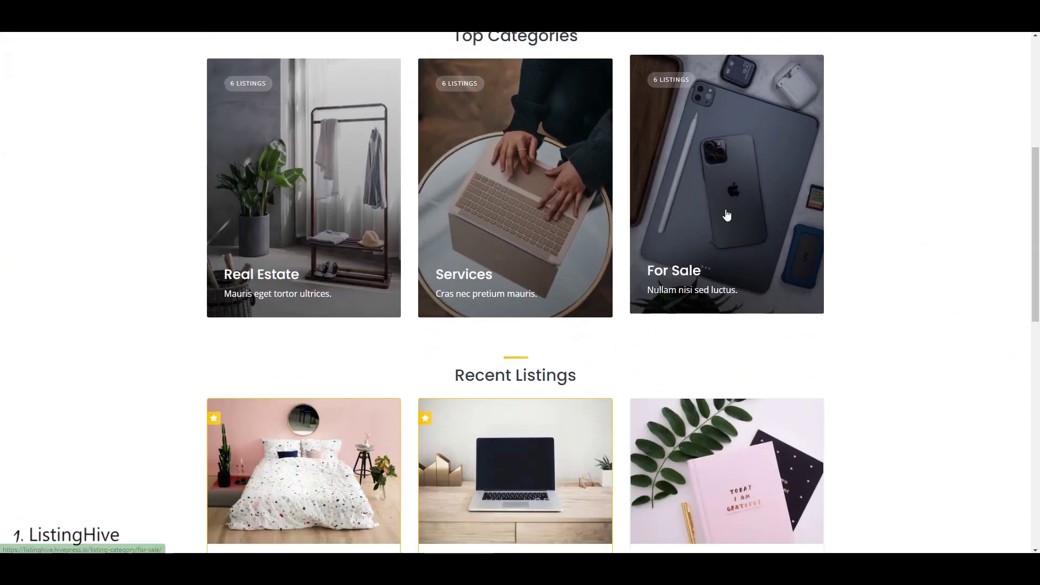
left_click(726, 215)
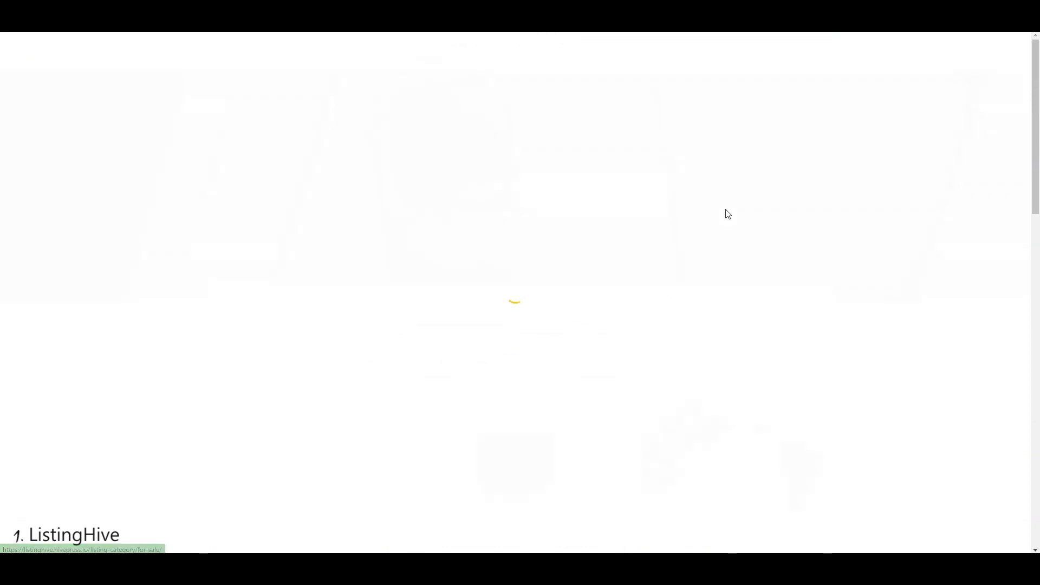
scroll(543, 181, "down", 3)
left_click(346, 328)
left_click(286, 384)
left_click(283, 389)
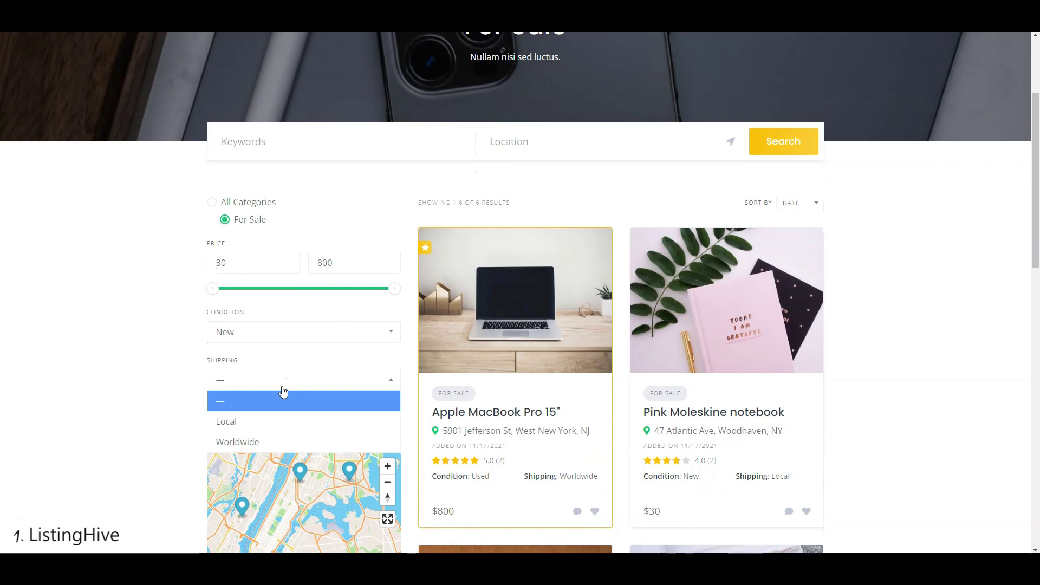
left_click(279, 438)
scroll(99, 349, "down", 1)
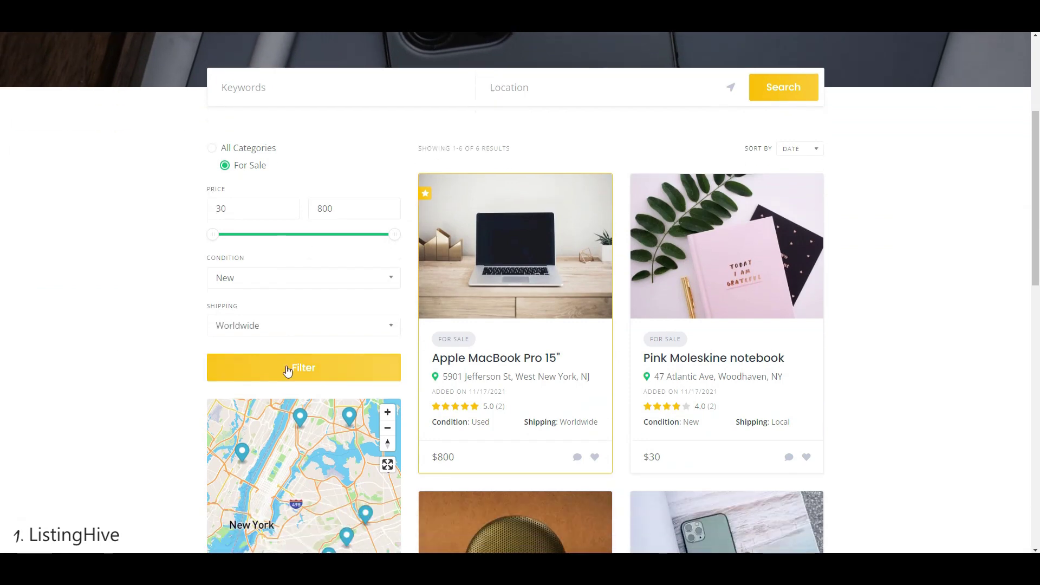
left_click(287, 368)
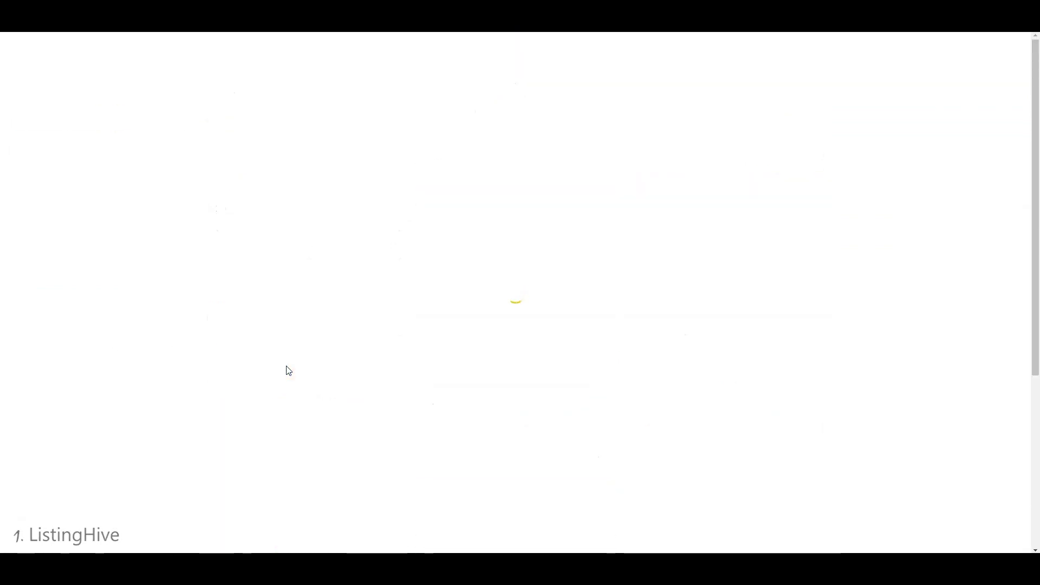
Step: Switch to Used condition with no shipping filter and a 305–775 price range, then All Categories
left_click(297, 324)
left_click(279, 377)
left_click(277, 370)
left_click(257, 388)
left_click(263, 406)
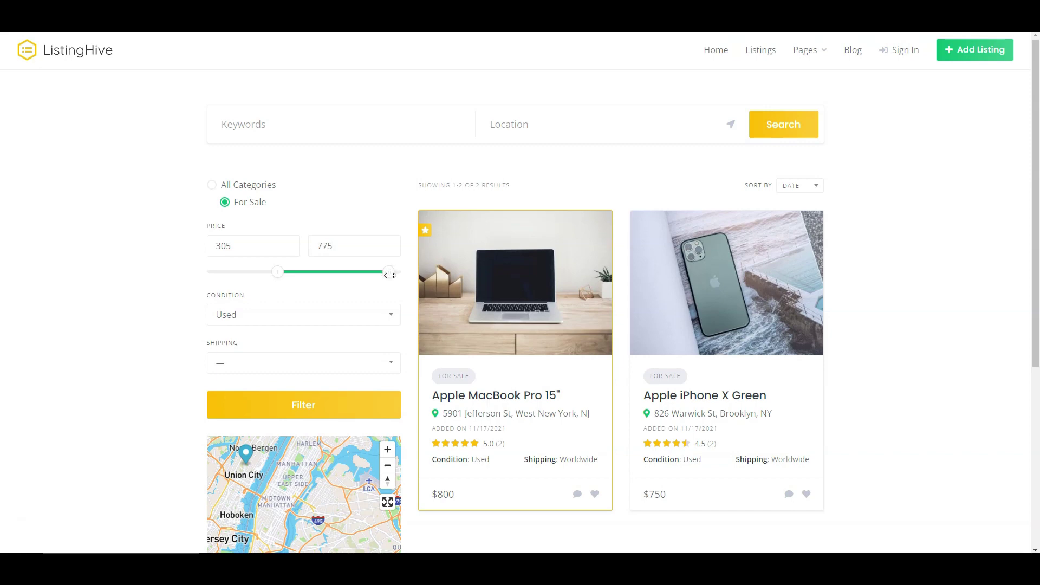
left_click(336, 403)
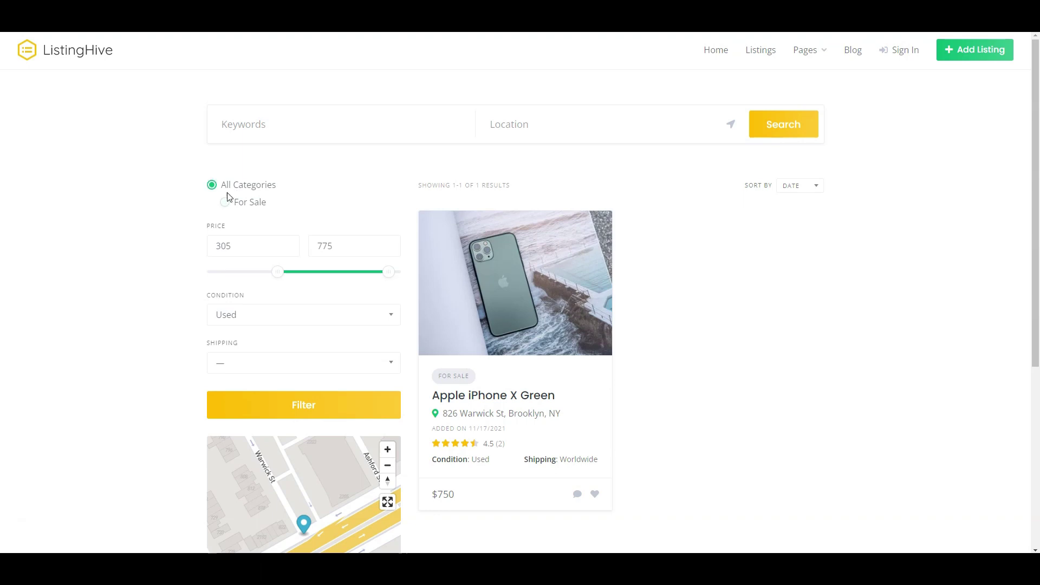
left_click(359, 406)
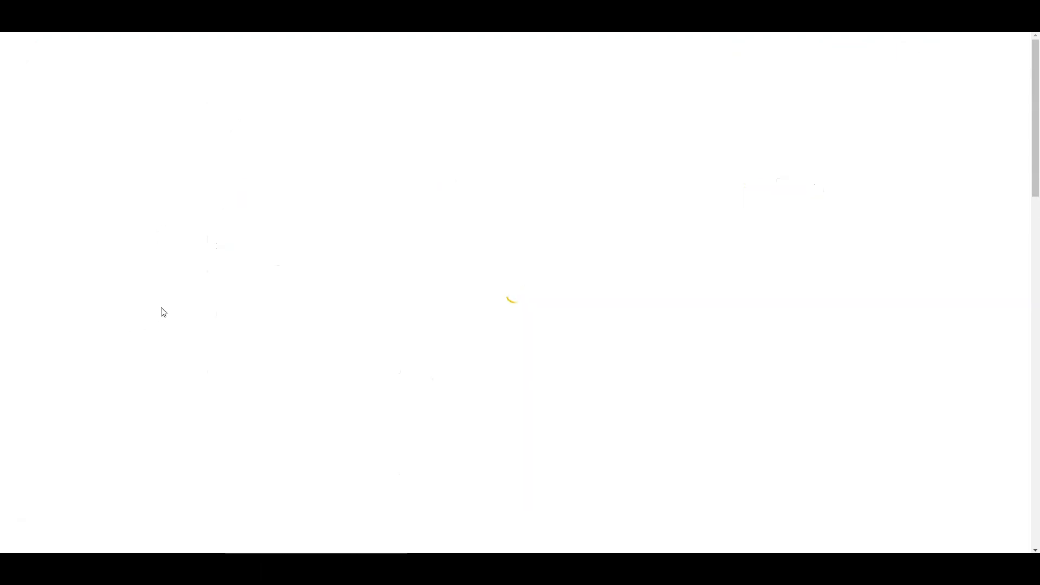
Step: Pan the map over Harlem and the Bronx, then scroll through all 18 listing cards
scroll(163, 309, "down", 2)
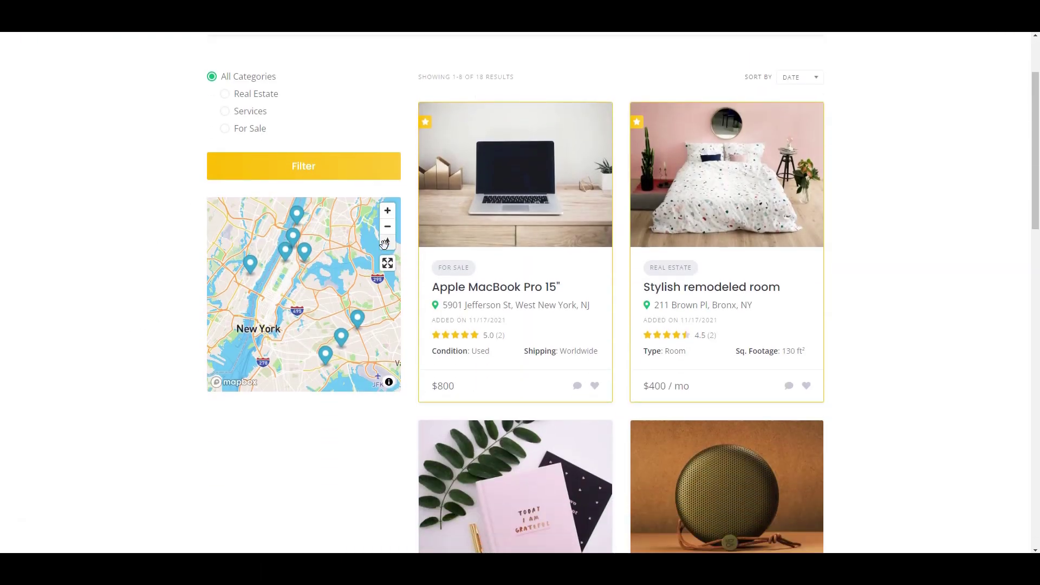
scroll(302, 260, "up", 4)
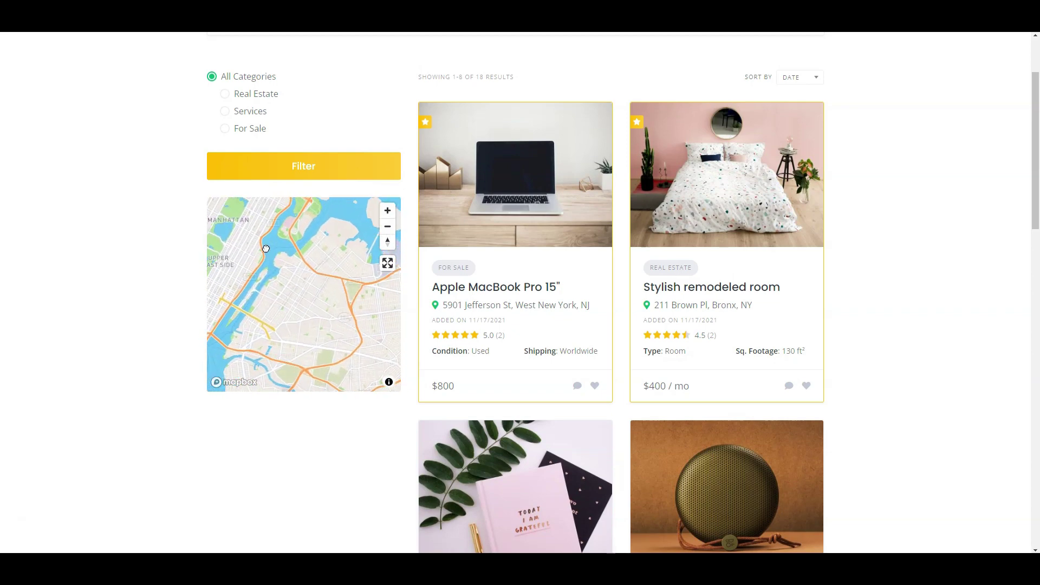
left_click_drag(266, 249, 273, 349)
mouse_move(341, 217)
left_mouse_down()
mouse_move(347, 294)
mouse_move(327, 316)
mouse_move(263, 305)
mouse_move(186, 328)
left_mouse_up()
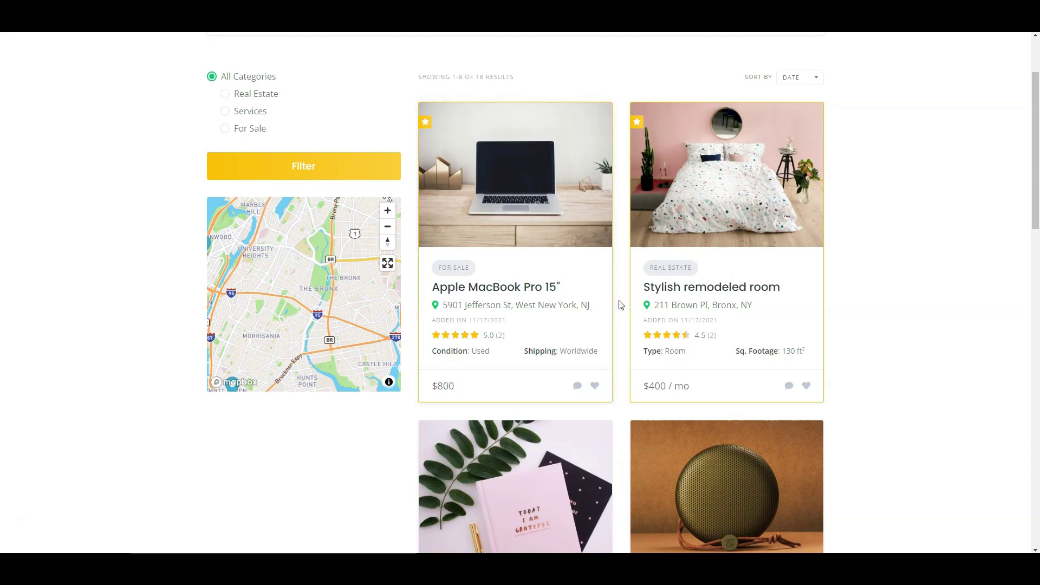
scroll(621, 294, "down", 2)
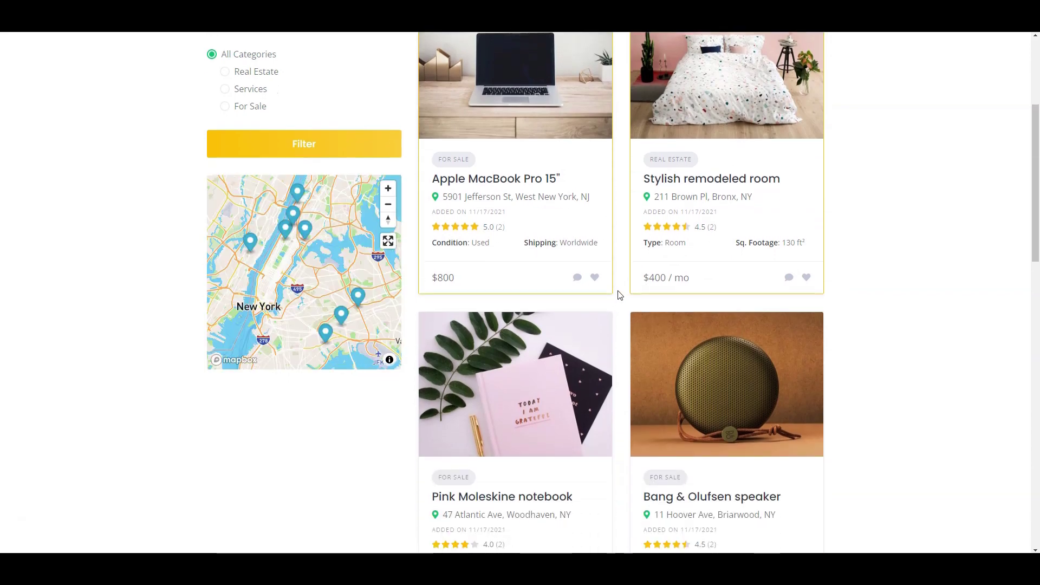
scroll(619, 293, "down", 2)
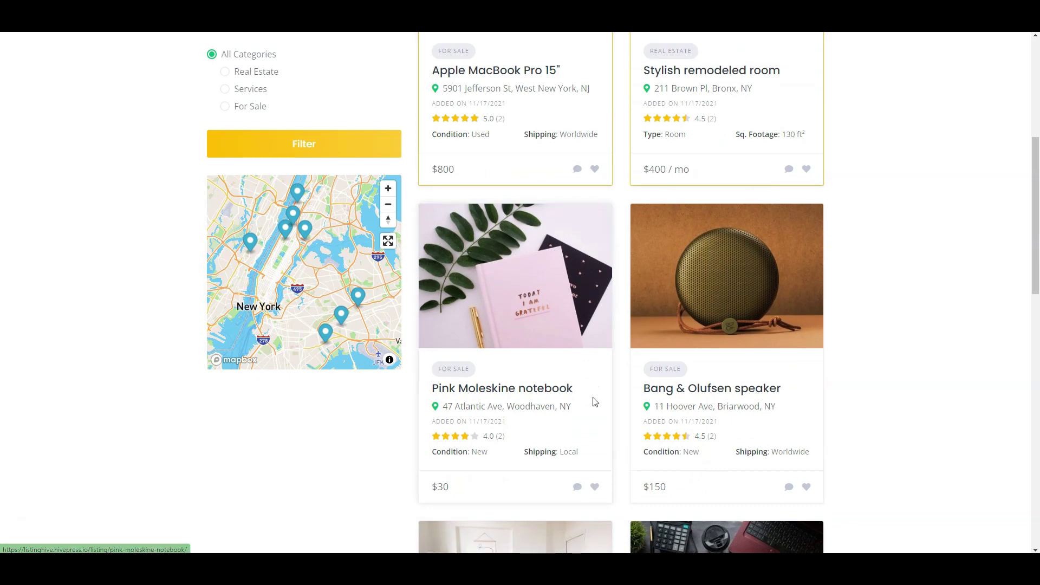
scroll(579, 490, "down", 6)
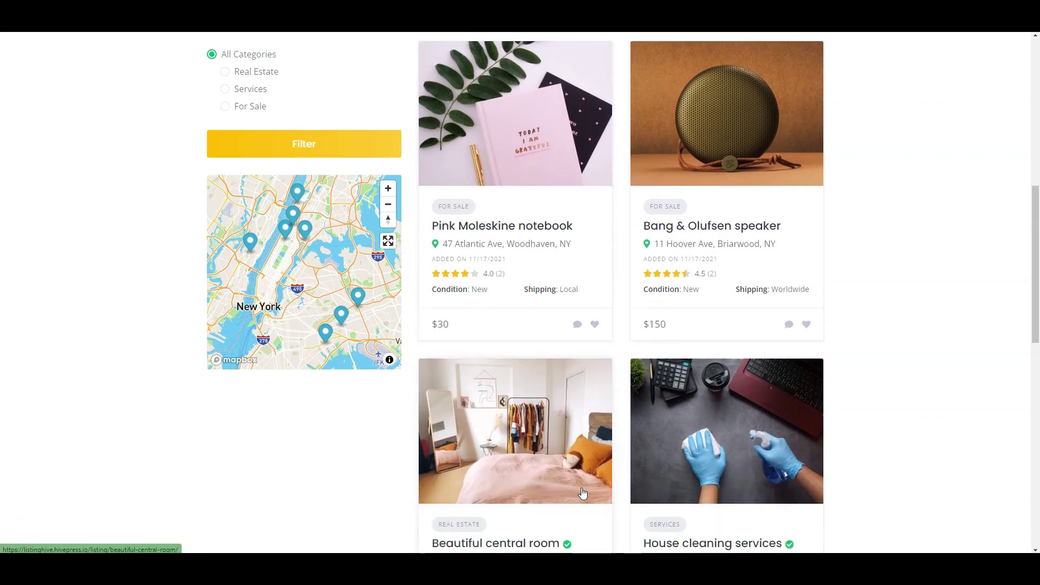
scroll(582, 494, "down", 1)
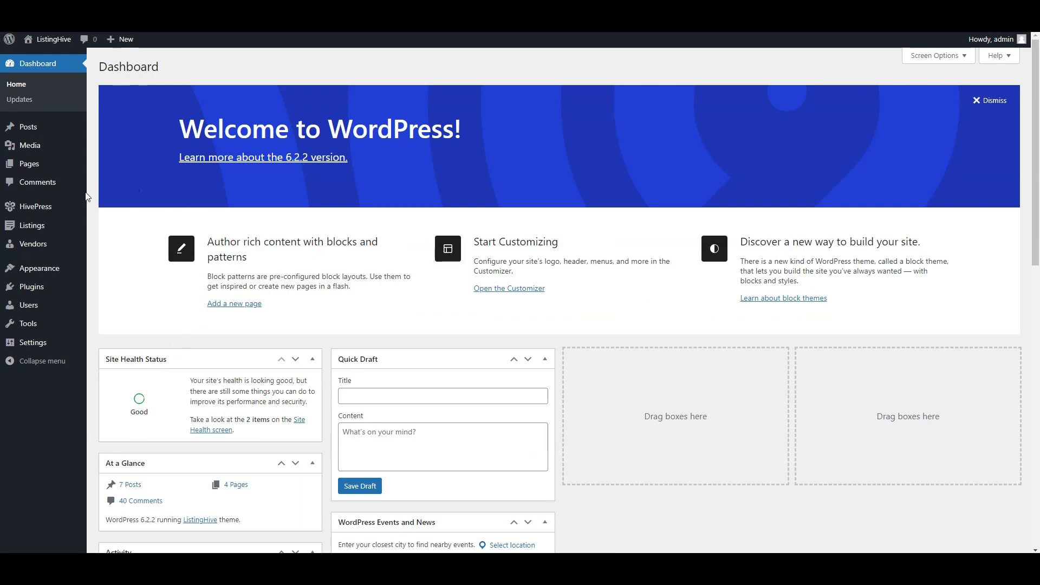
Step: Open Appearance > Import Demo Data to view the ListingHive One Click Demo Import page
mouse_move(41, 214)
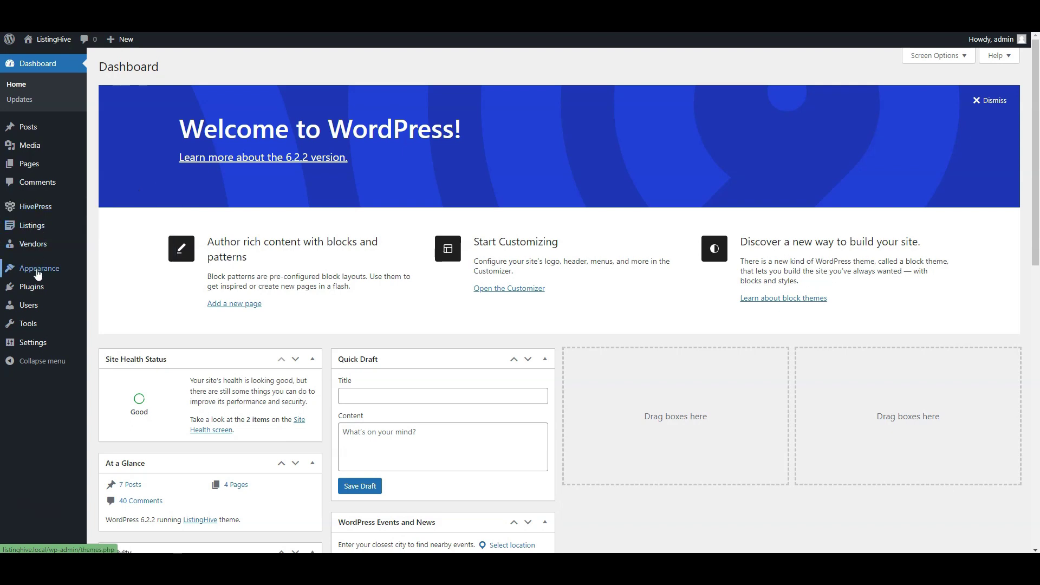
mouse_move(38, 275)
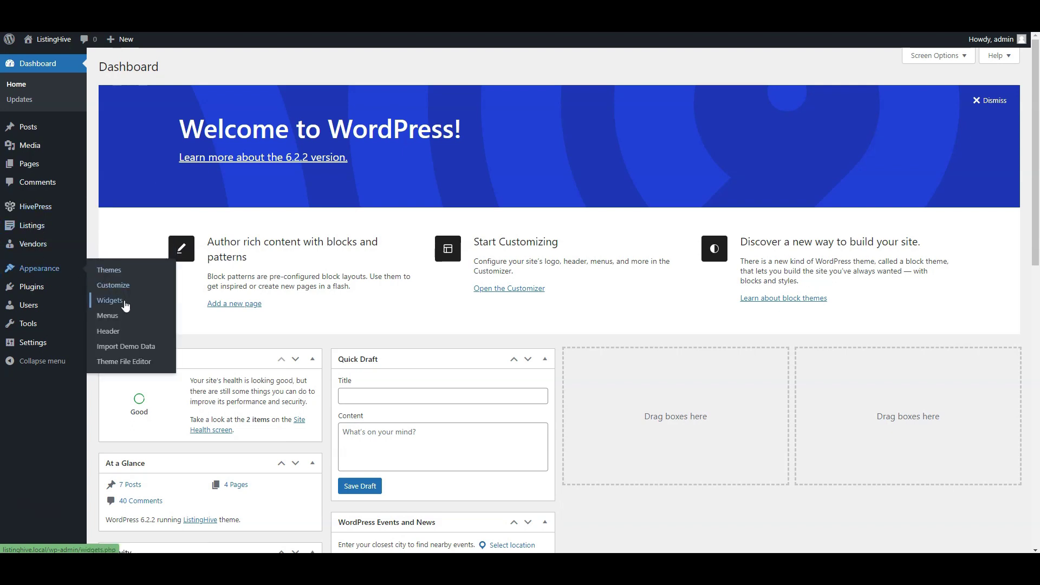
left_click(125, 349)
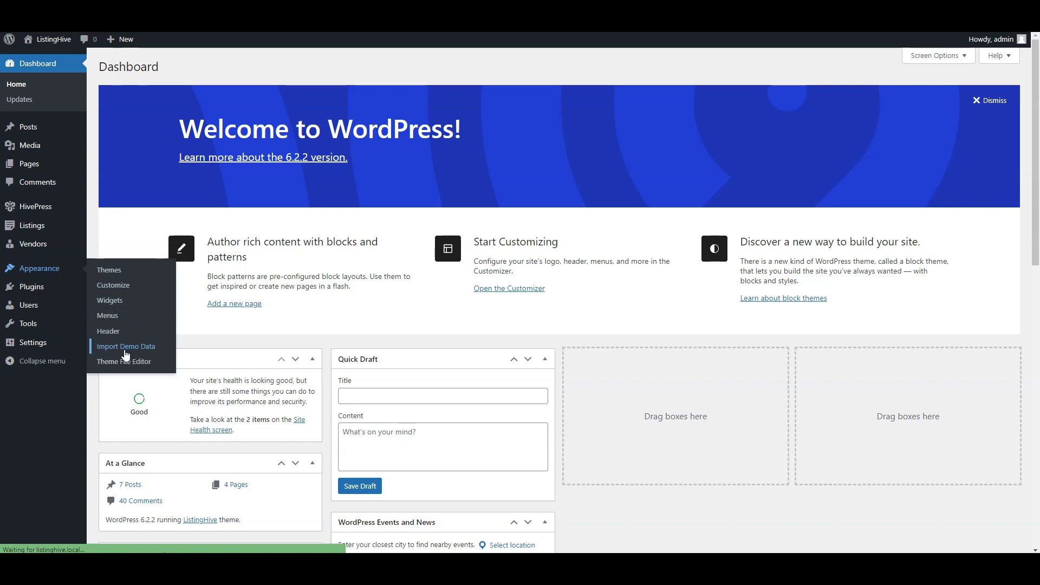
scroll(336, 328, "down", 3)
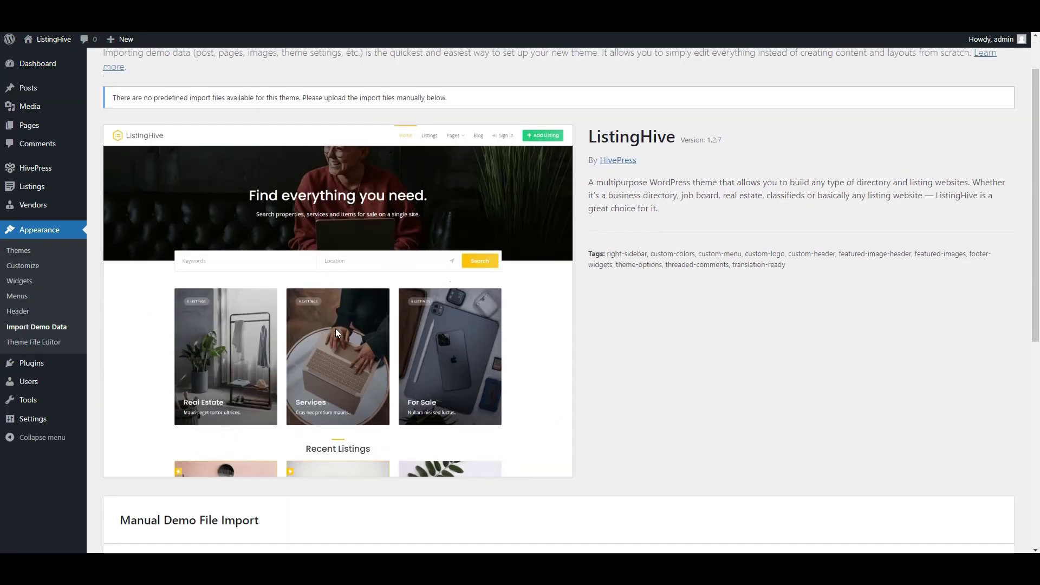
scroll(342, 331, "down", 4)
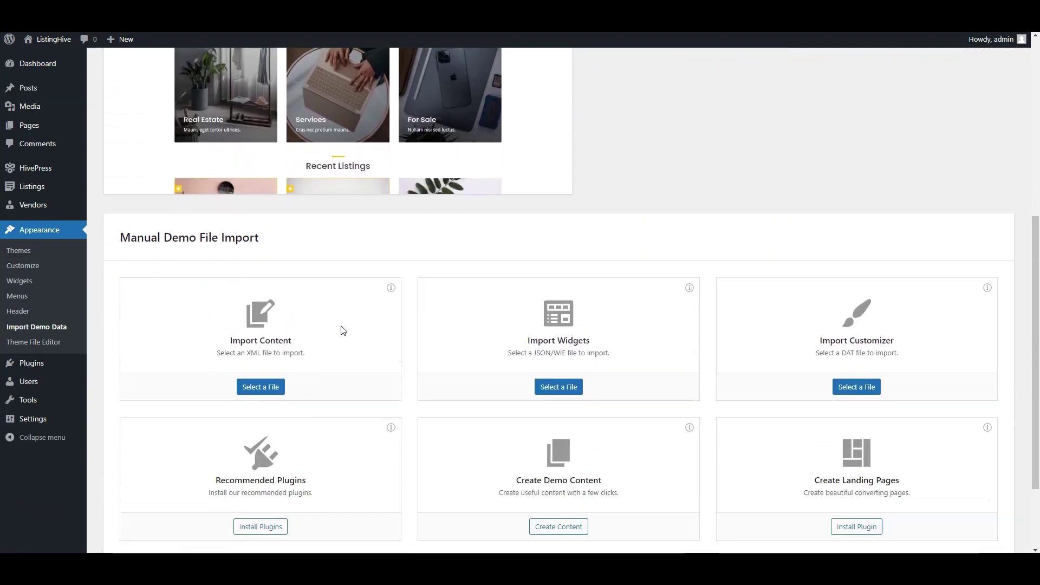
scroll(341, 328, "up", 7)
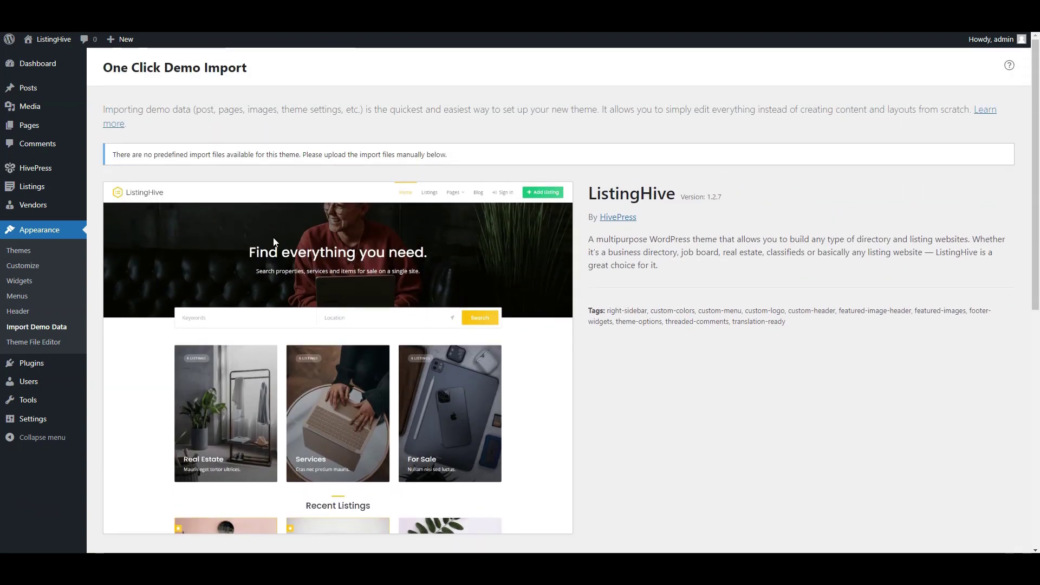
Step: Review the HivePress Listings settings, then open the listing Categories page
mouse_move(68, 174)
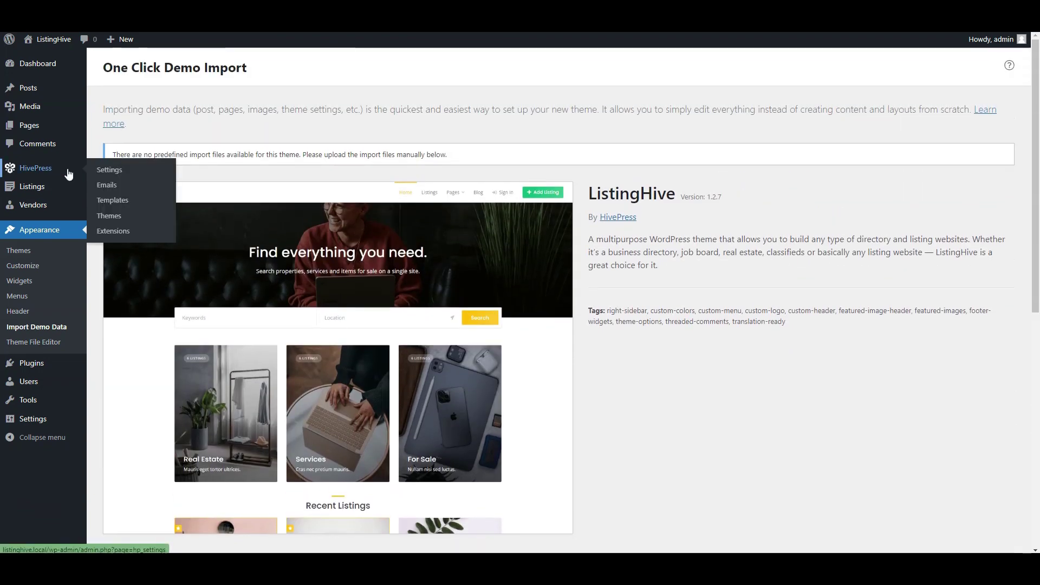
left_click(69, 173)
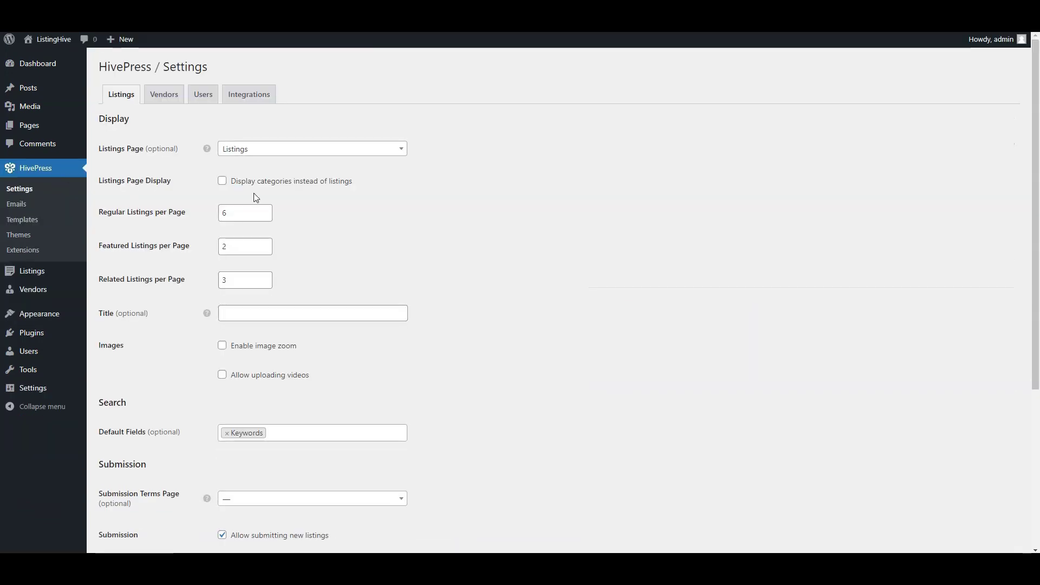
scroll(465, 219, "down", 3)
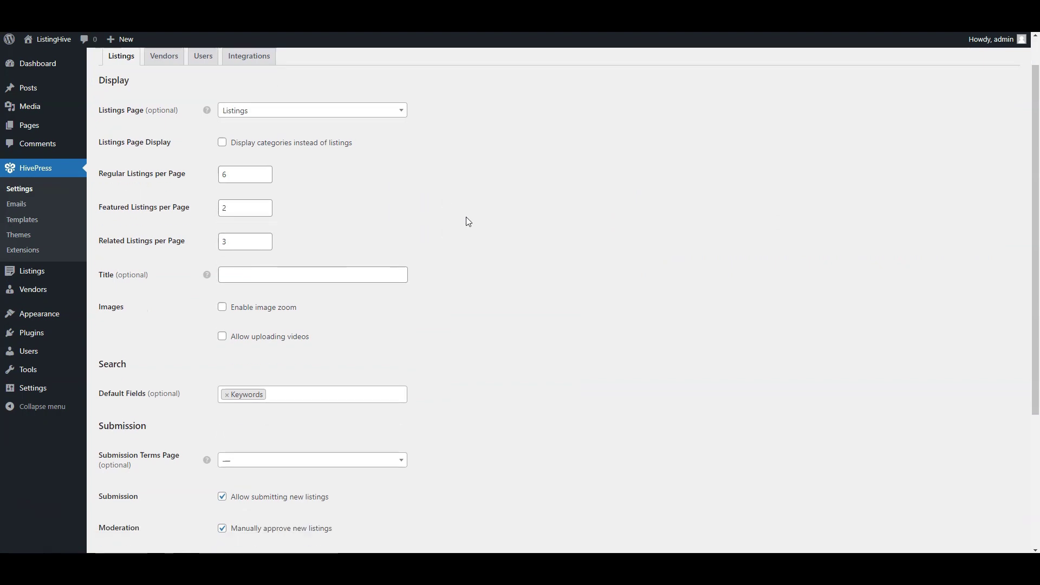
left_click(33, 271)
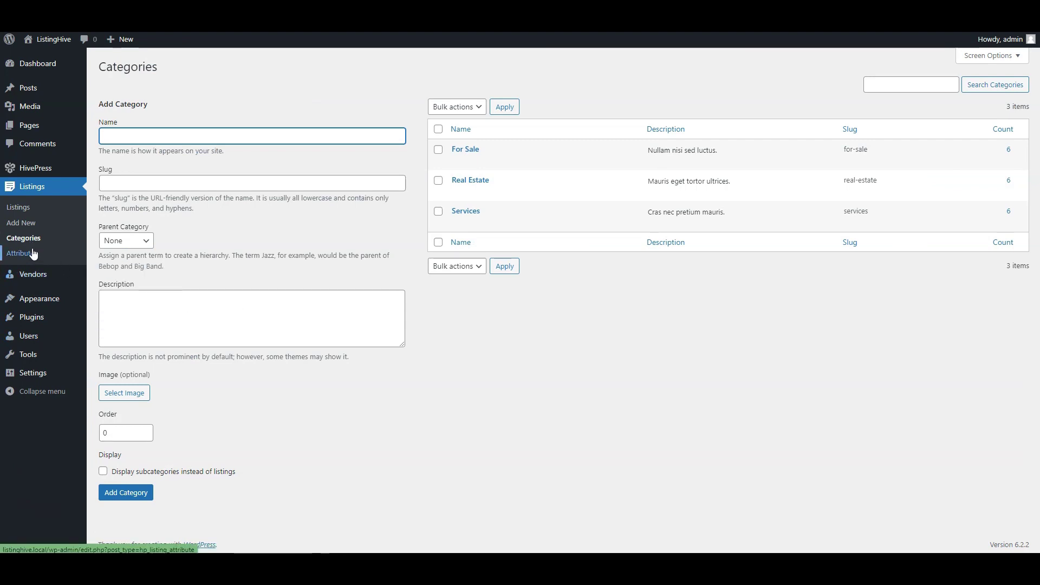
Step: Review the Price attribute's settings among the listing attributes, then open the Pages list
left_click(33, 254)
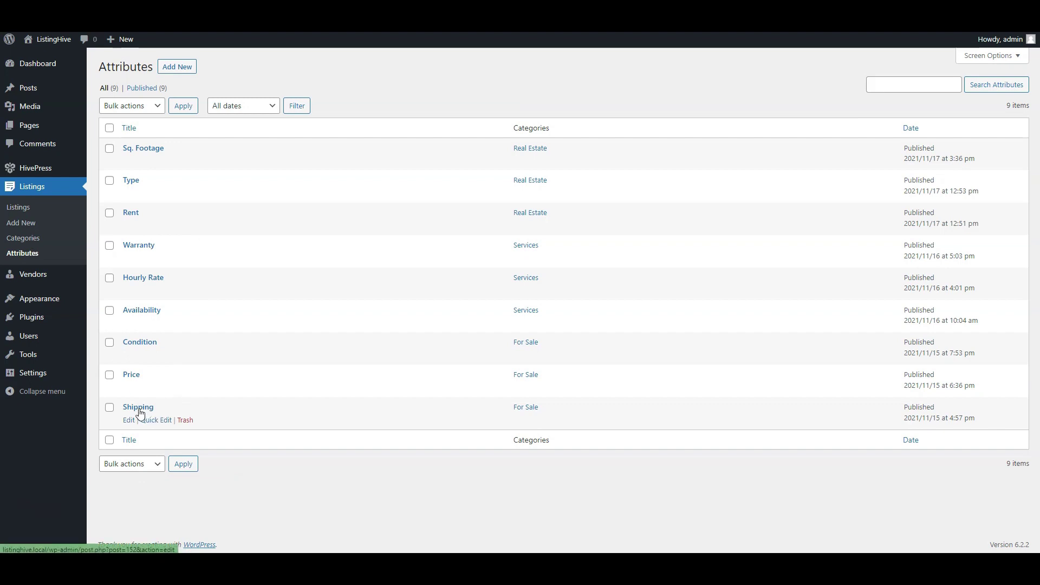
left_click(131, 375)
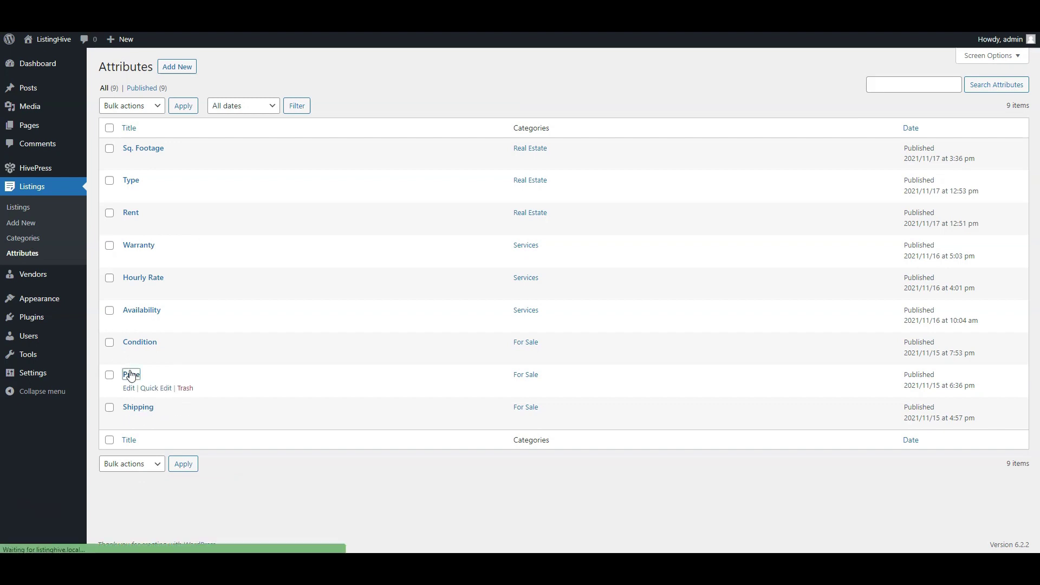
scroll(165, 336, "down", 6)
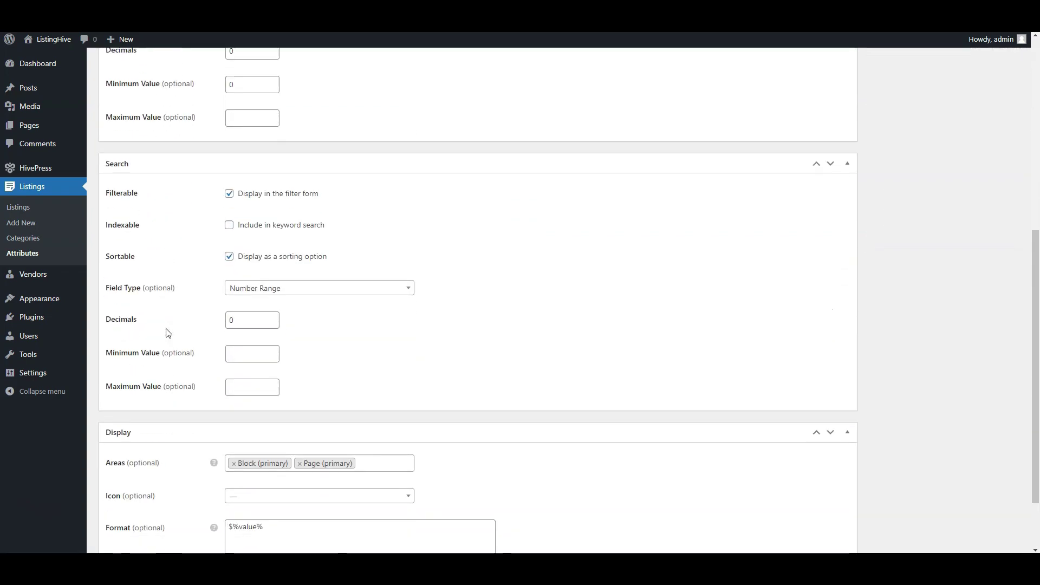
scroll(168, 334, "down", 2)
scroll(168, 333, "up", 8)
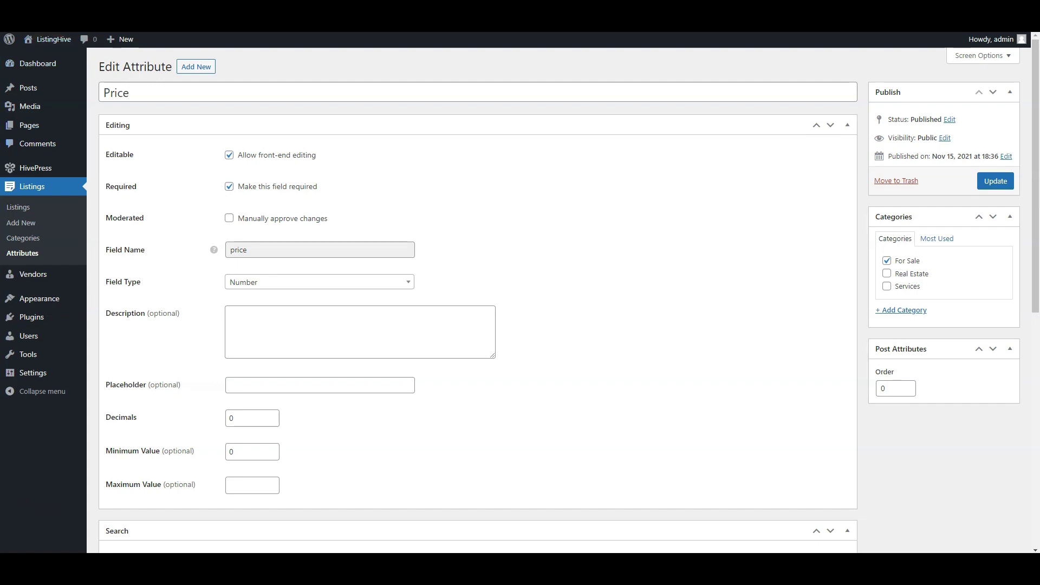
left_click(12, 14)
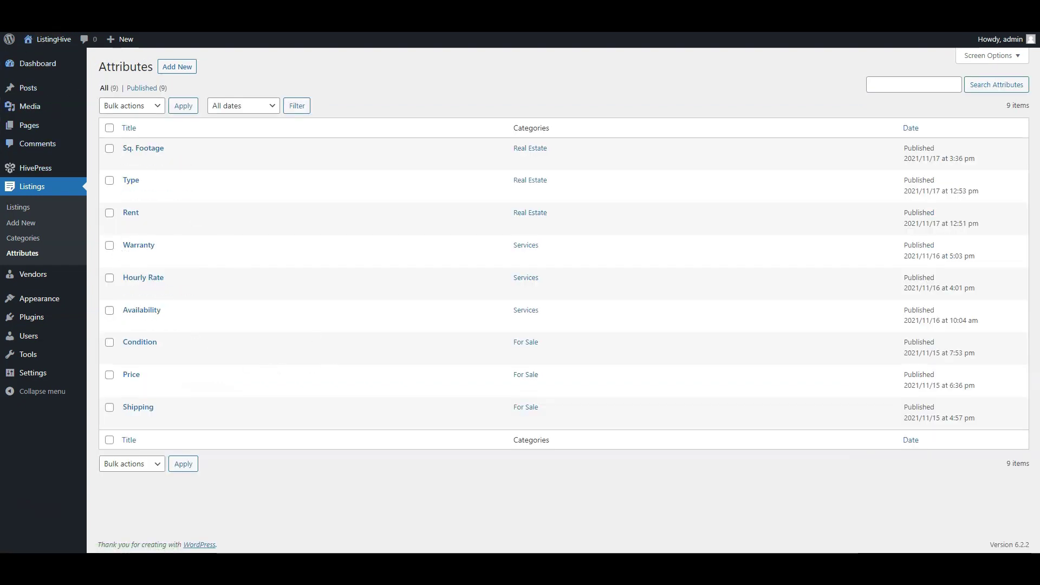
left_click(30, 125)
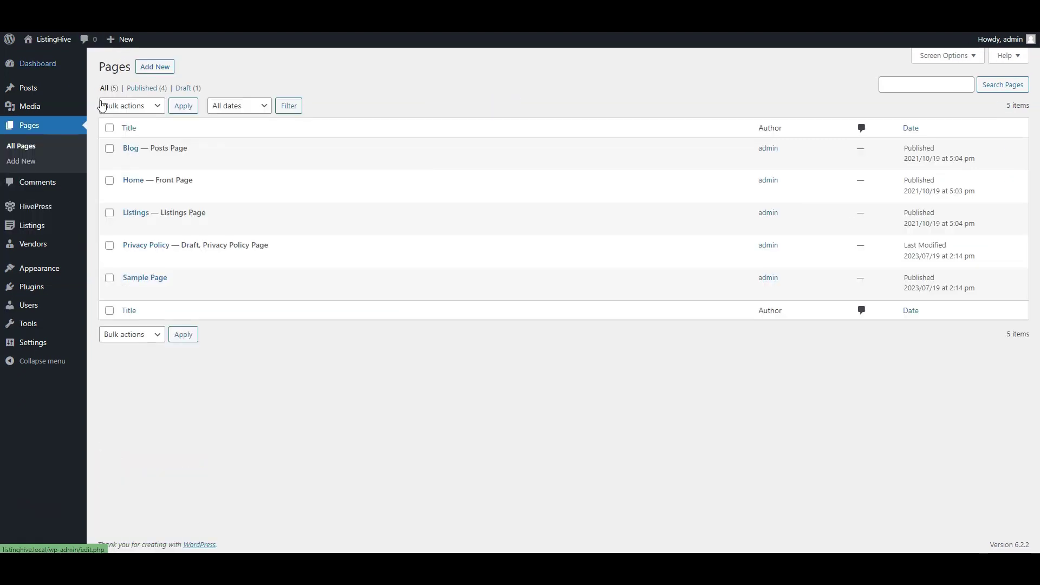
left_click(141, 181)
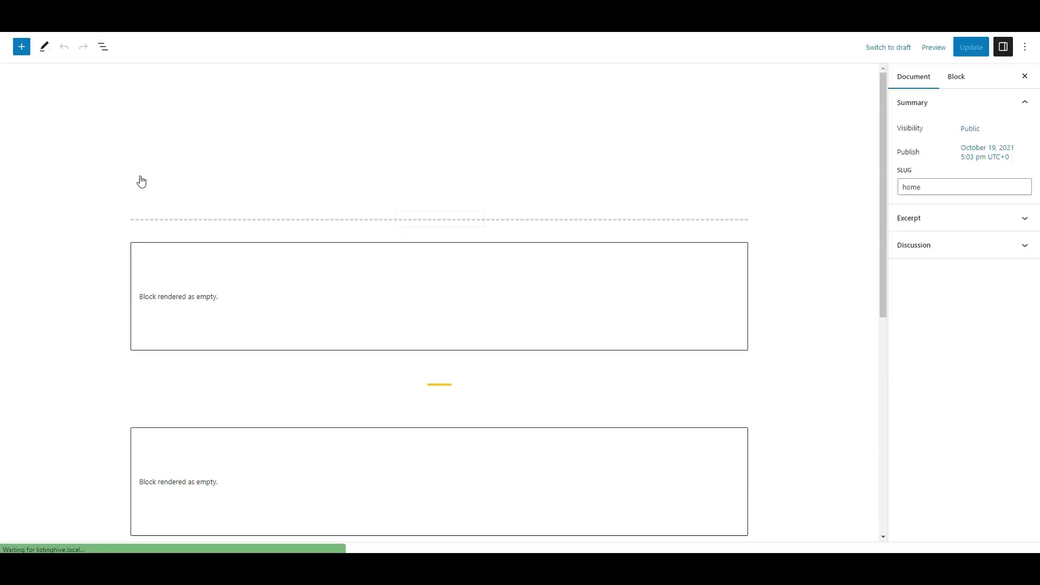
scroll(131, 200, "down", 6)
scroll(131, 201, "down", 10)
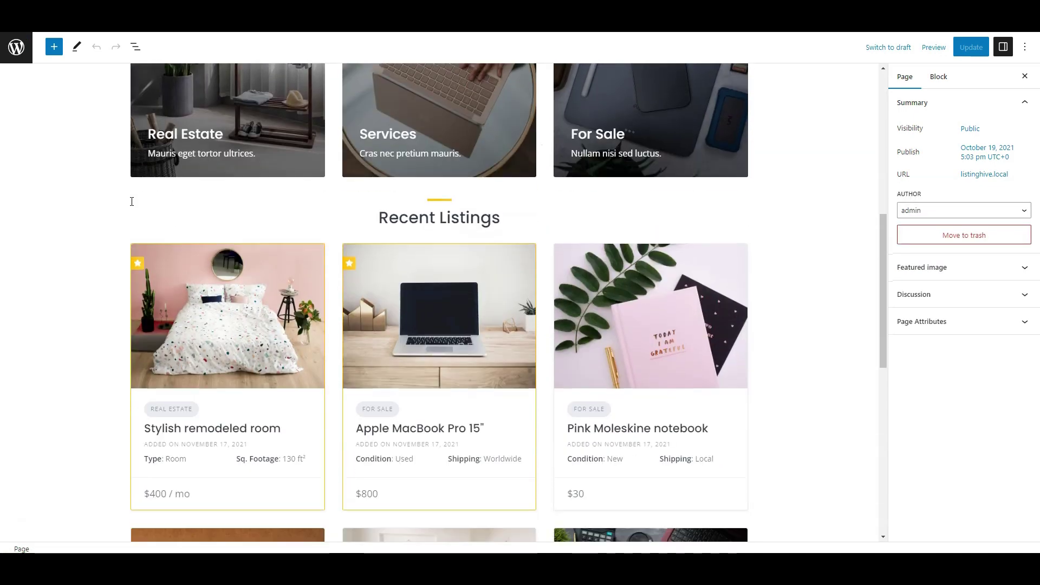
scroll(132, 201, "up", 15)
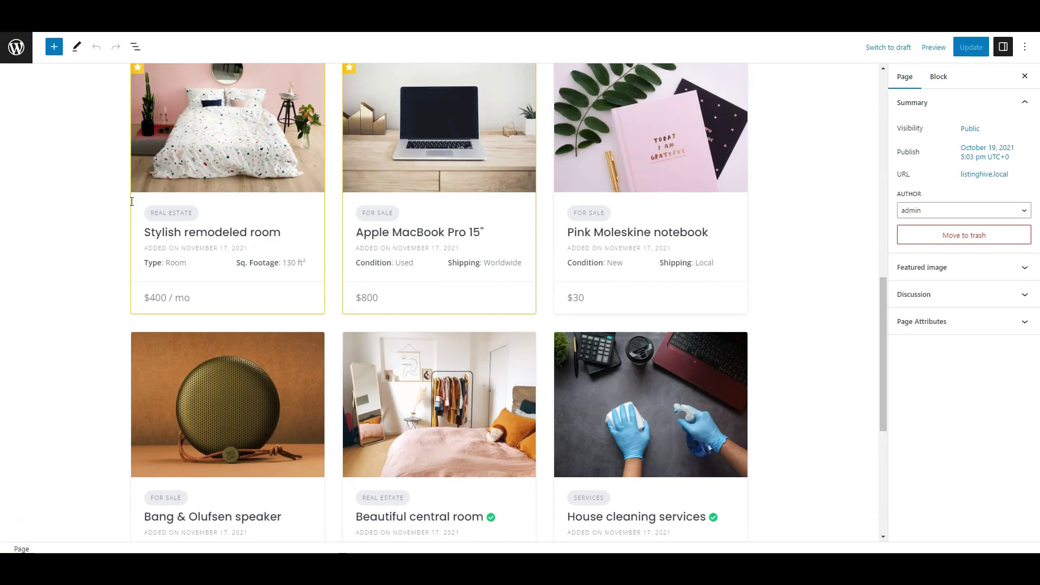
scroll(131, 206, "up", 1)
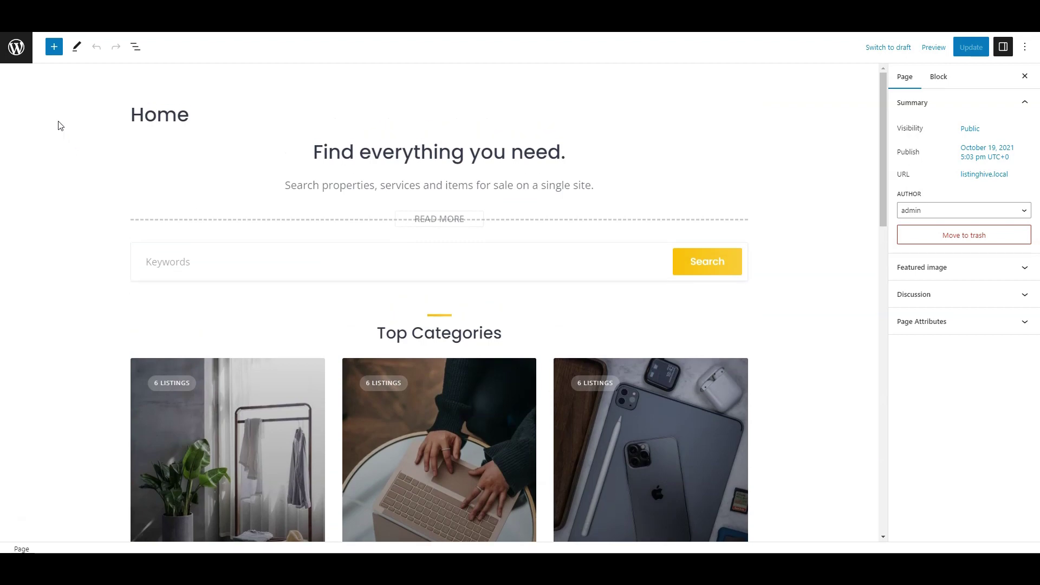
left_click(16, 54)
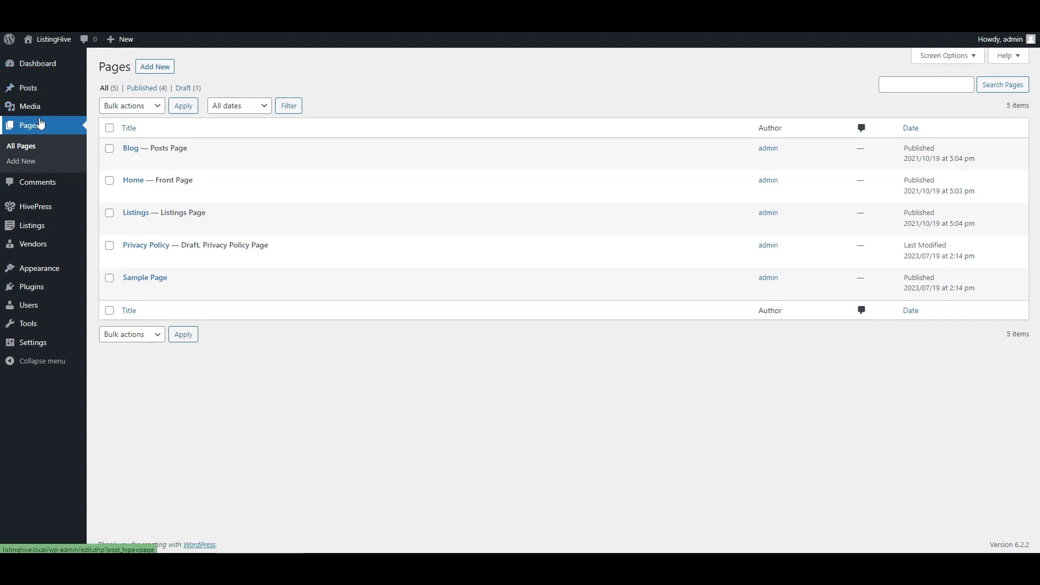
Step: Open HivePress > Extensions and browse add-ons such as Bookings, Geolocation and Reviews
mouse_move(76, 205)
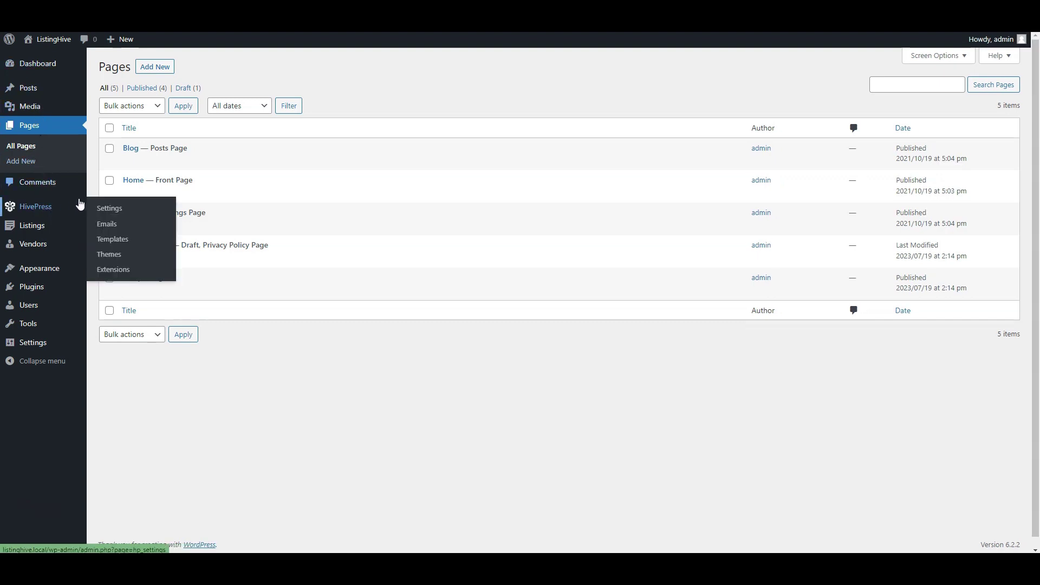
left_click(126, 270)
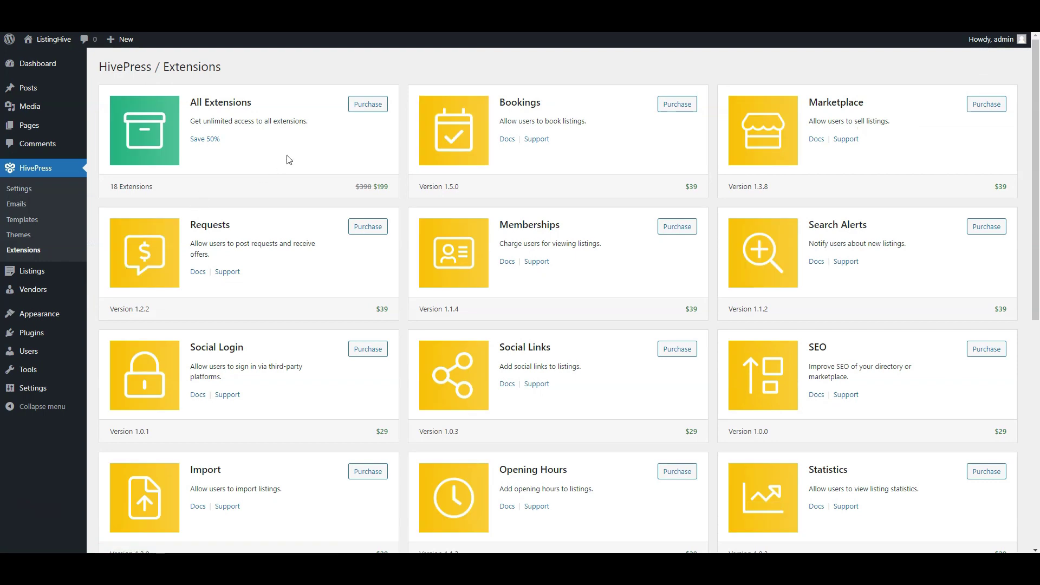
scroll(612, 168, "down", 6)
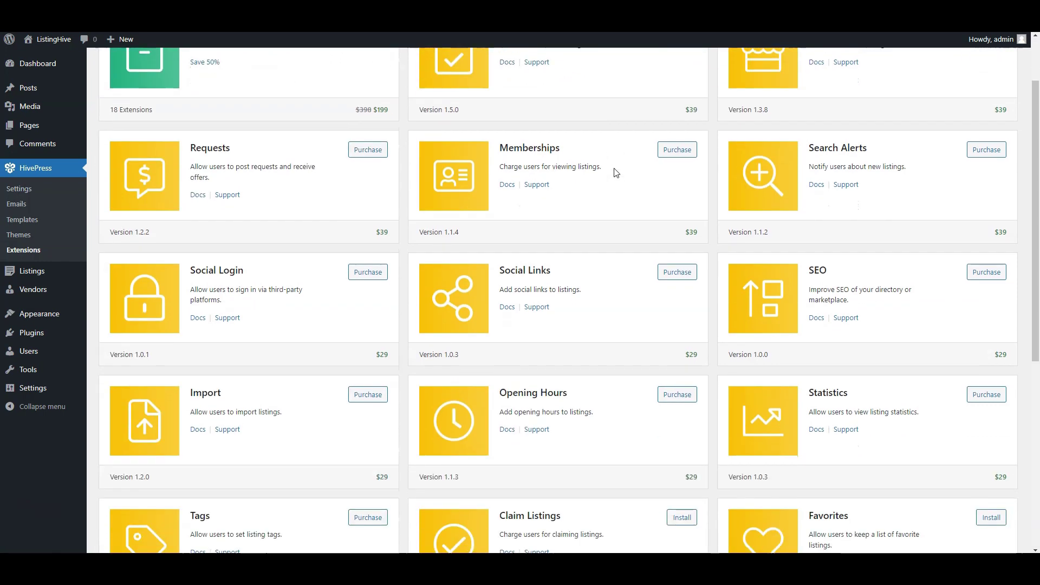
scroll(618, 174, "down", 2)
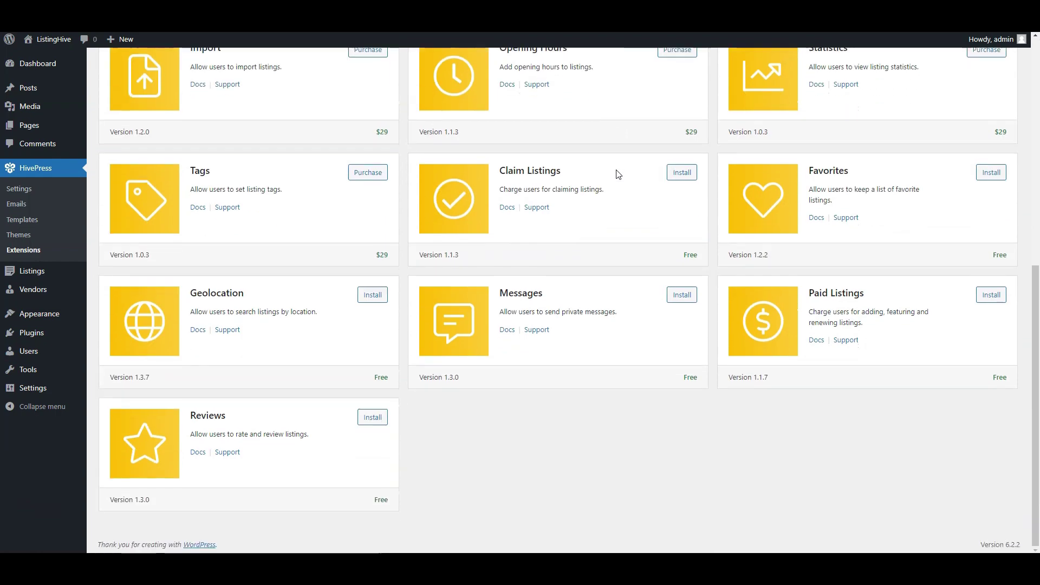
scroll(618, 174, "up", 8)
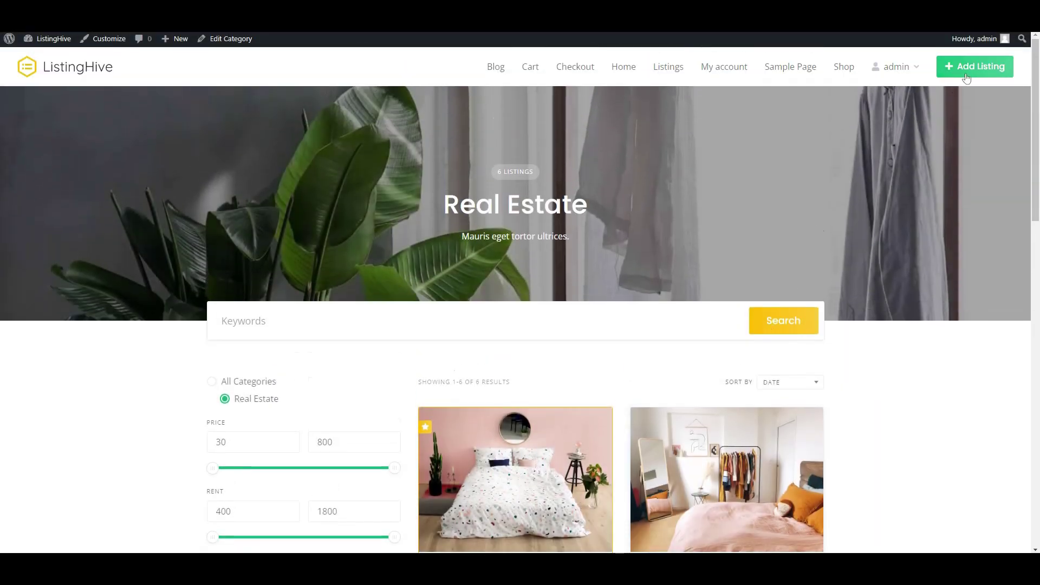
Step: Submit a Real Estate listing 'House': price 2500, rent 1220, type Apartment, description 'exam'
left_click(966, 79)
left_click(367, 194)
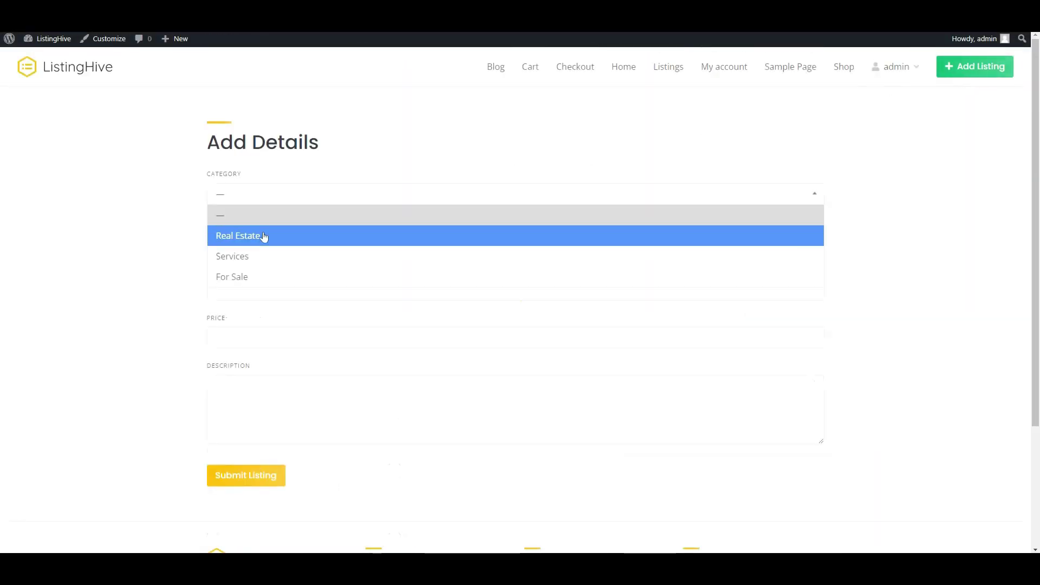
left_click(263, 236)
scroll(260, 260, "down", 2)
left_click(261, 227)
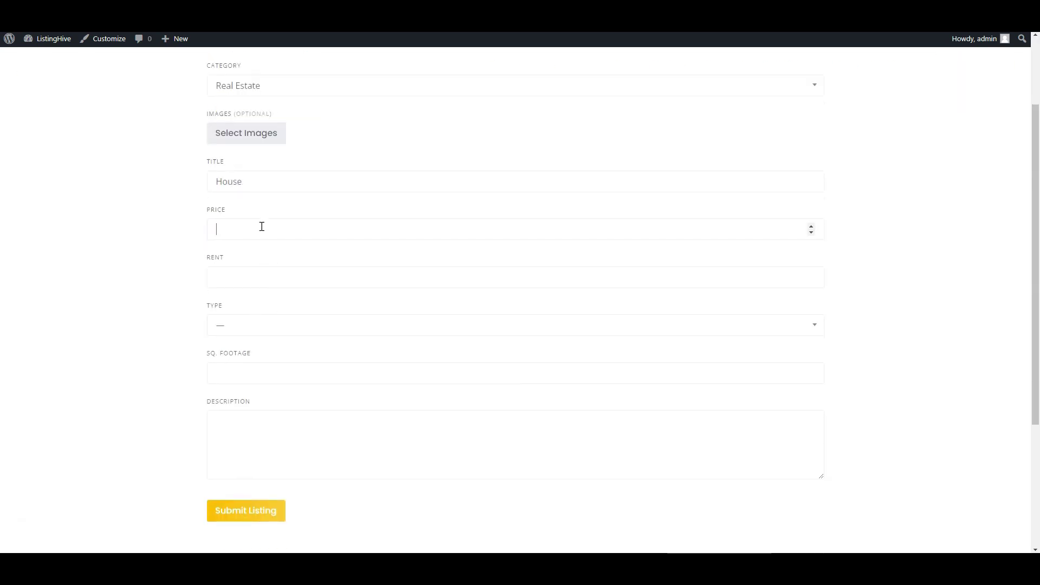
key("Tab")
type("1220")
left_click(241, 327)
left_click(247, 367)
left_click(247, 372)
left_click(247, 430)
type("example")
left_click(251, 512)
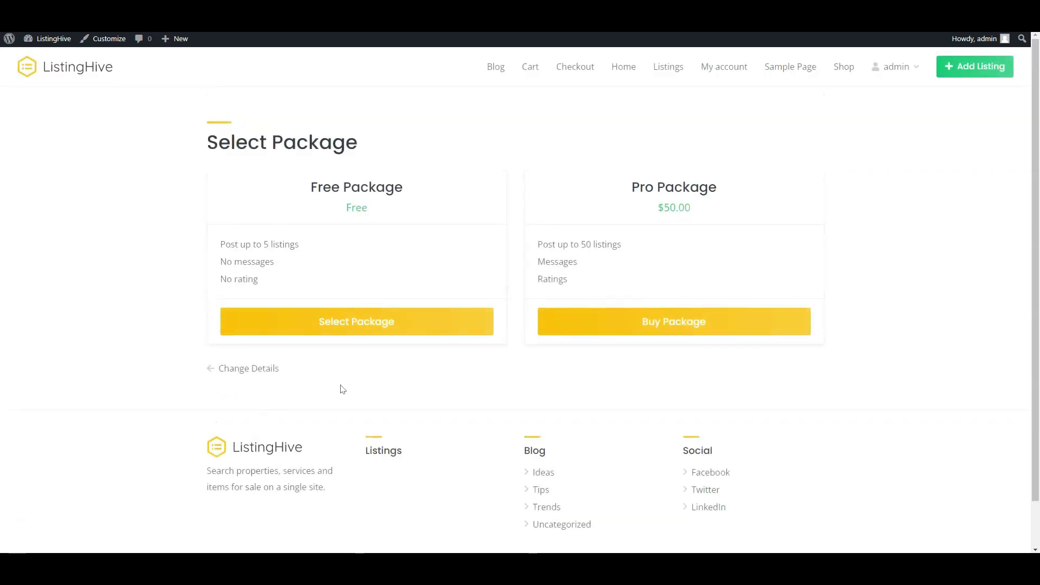
Step: Choose the Pro Package and scroll through the checkout page
left_click(697, 331)
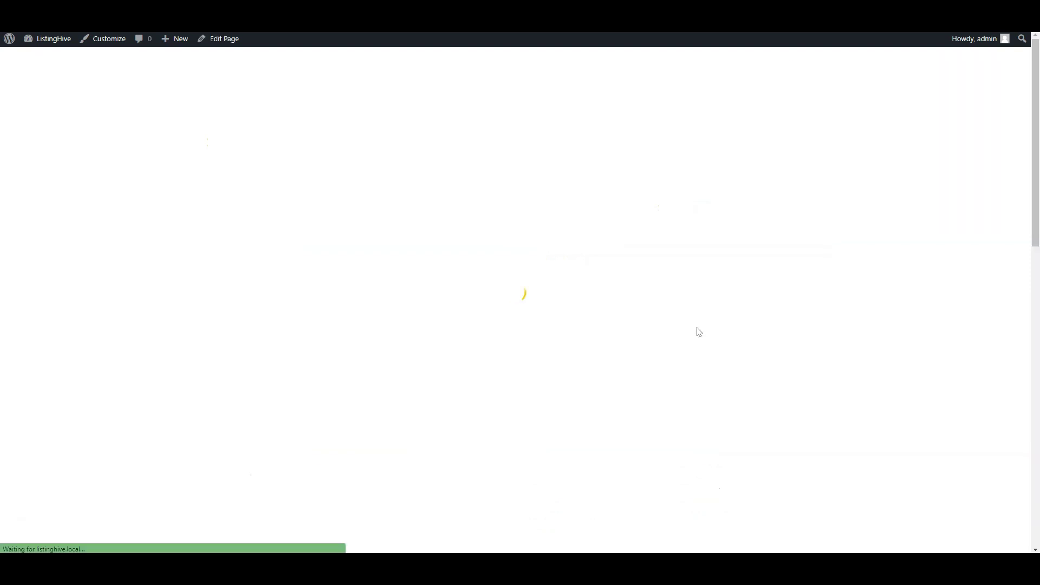
scroll(698, 327, "down", 4)
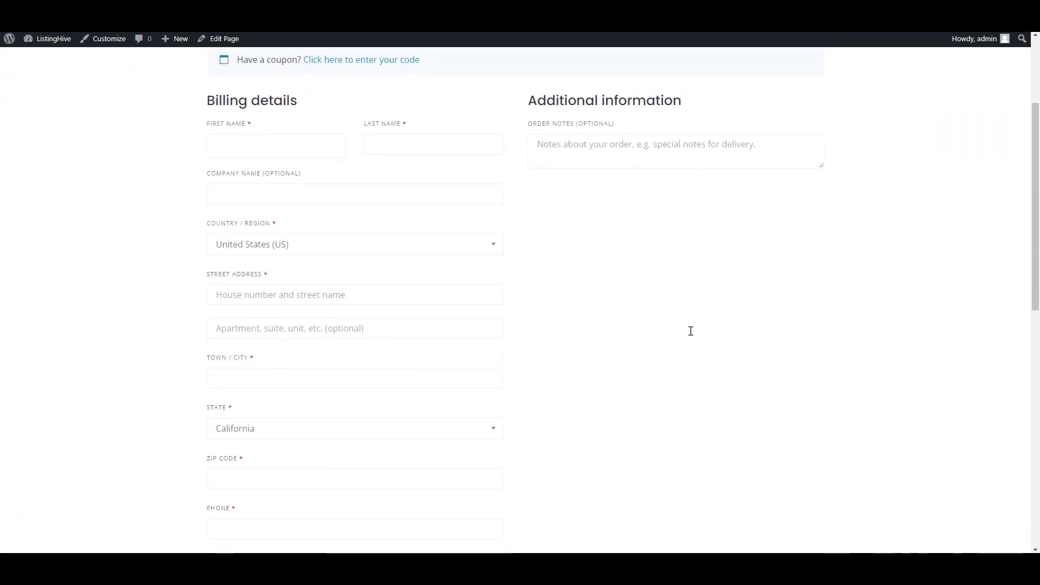
scroll(692, 335, "down", 5)
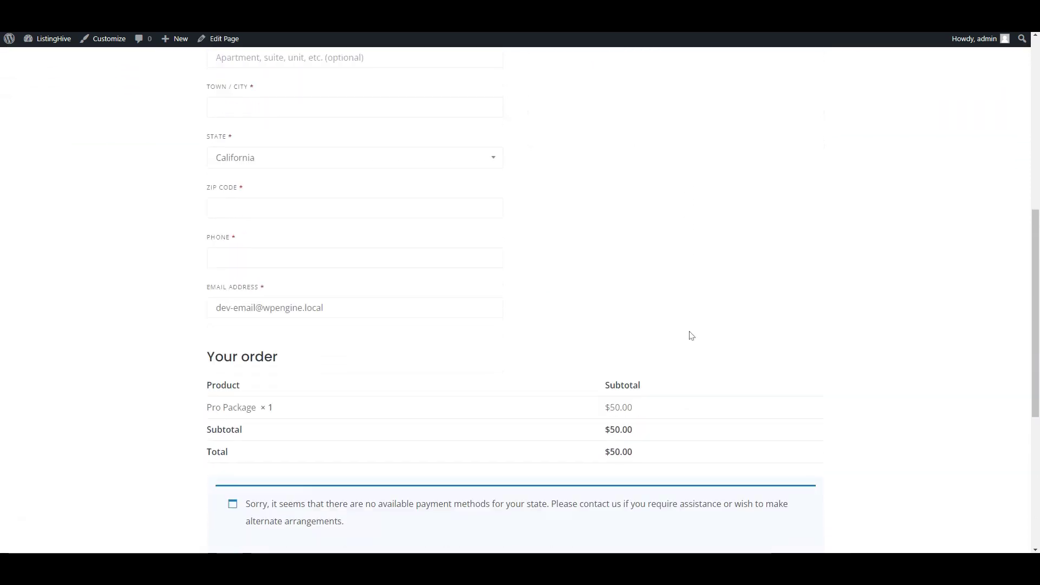
scroll(691, 336, "down", 3)
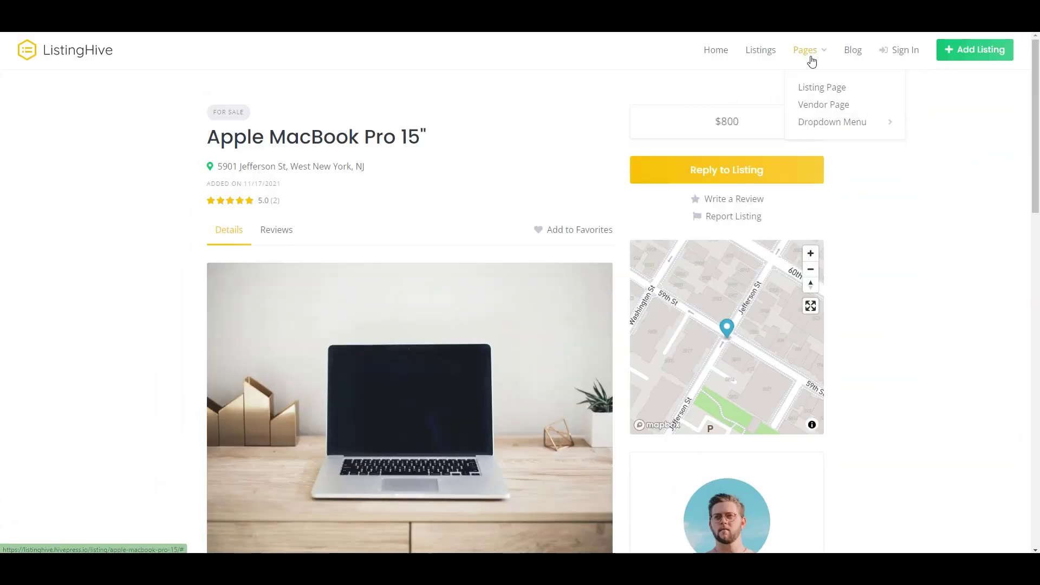
Step: Open the example room listing page and scroll through its details
left_click(813, 88)
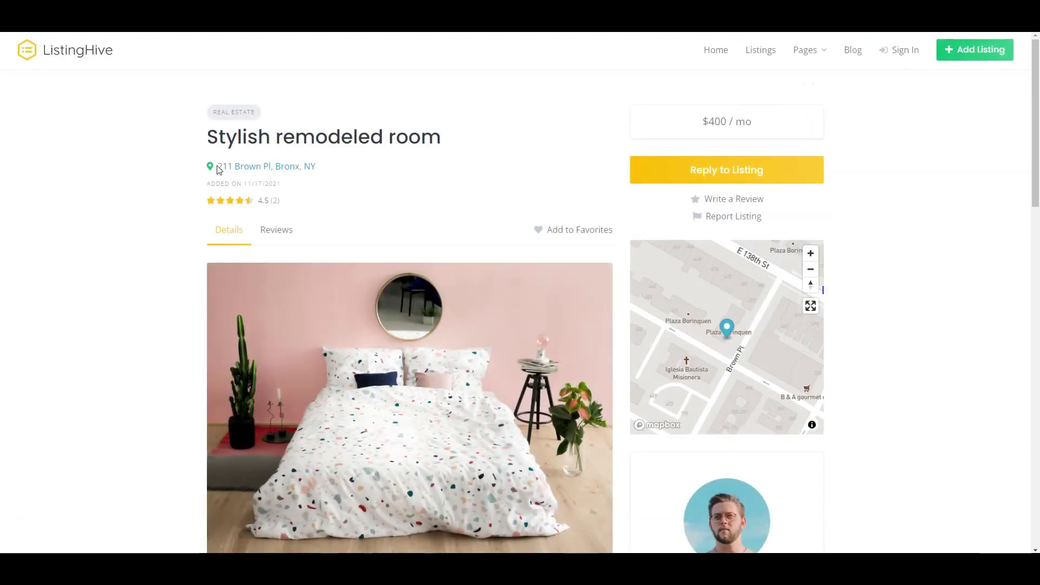
scroll(199, 179, "down", 6)
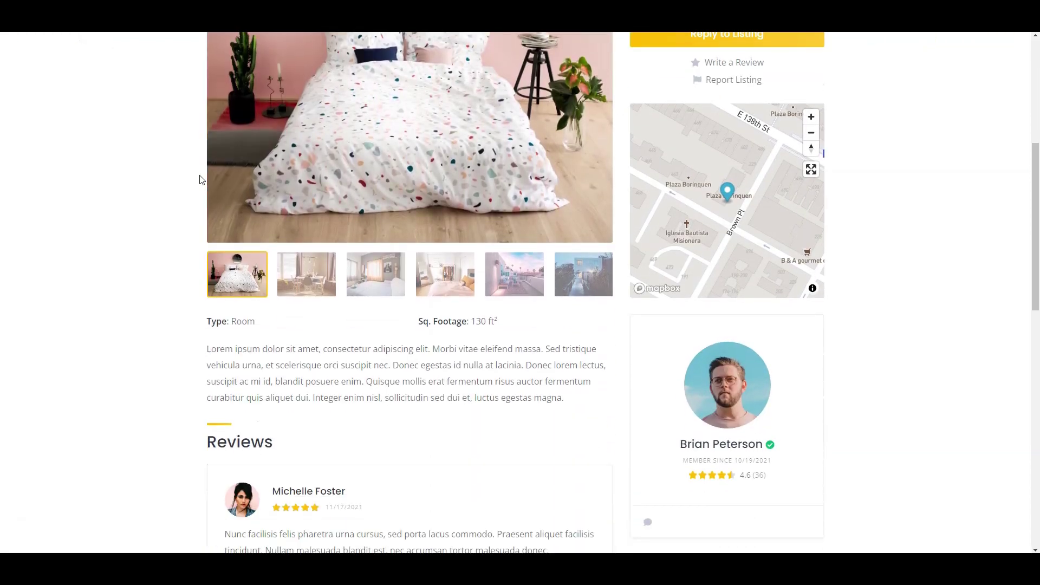
scroll(200, 179, "down", 3)
scroll(200, 179, "up", 10)
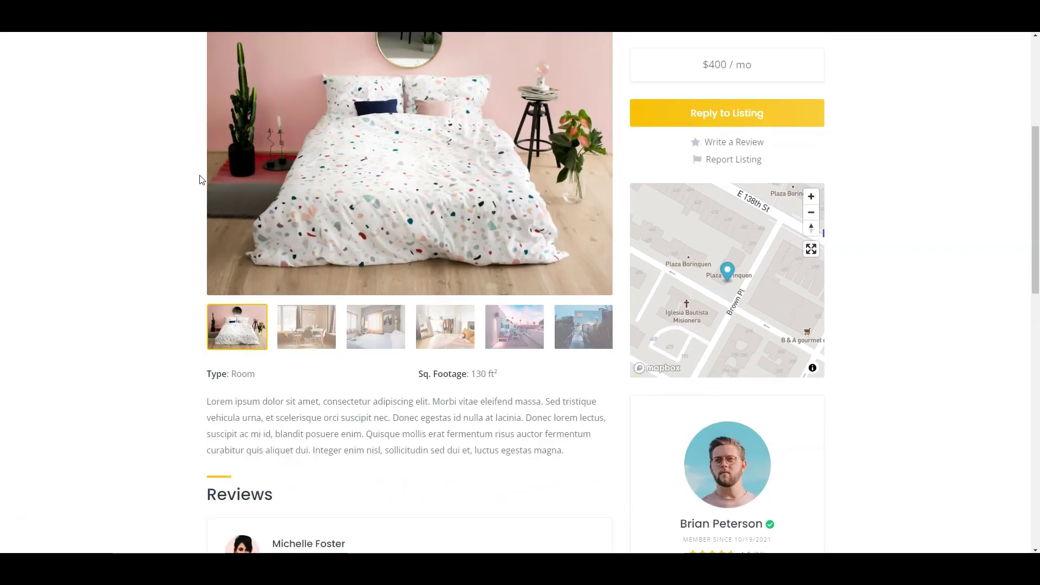
Step: Return to the ListingHive homepage and scroll through Recent Listings to the footer
left_click(89, 64)
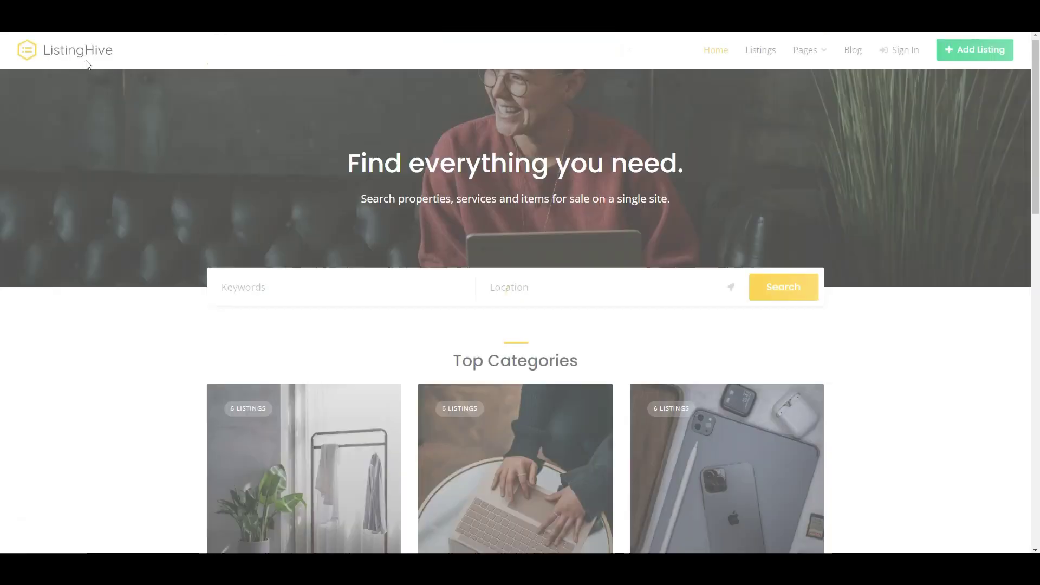
scroll(366, 296, "down", 9)
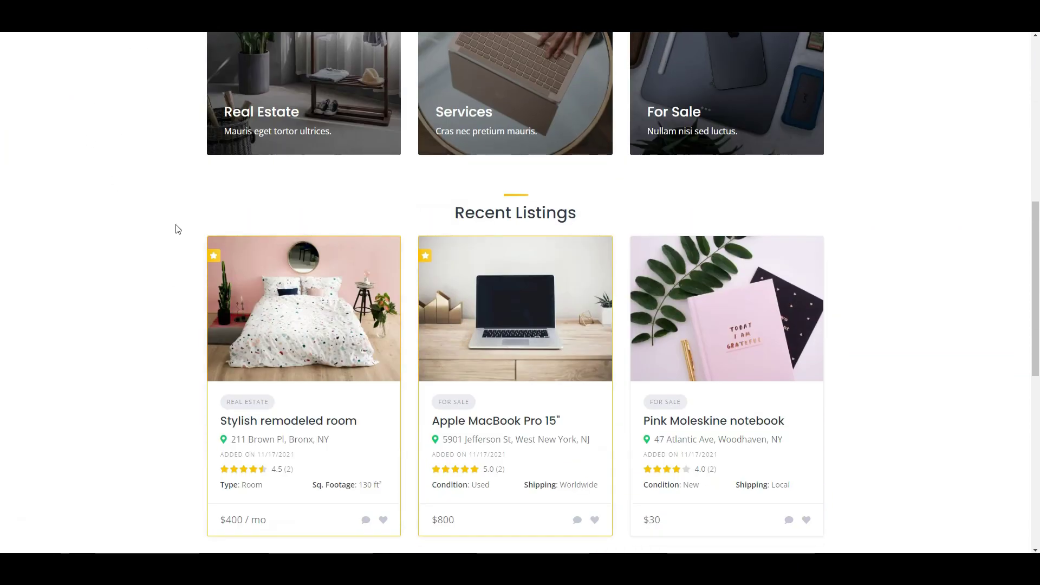
scroll(176, 229, "down", 7)
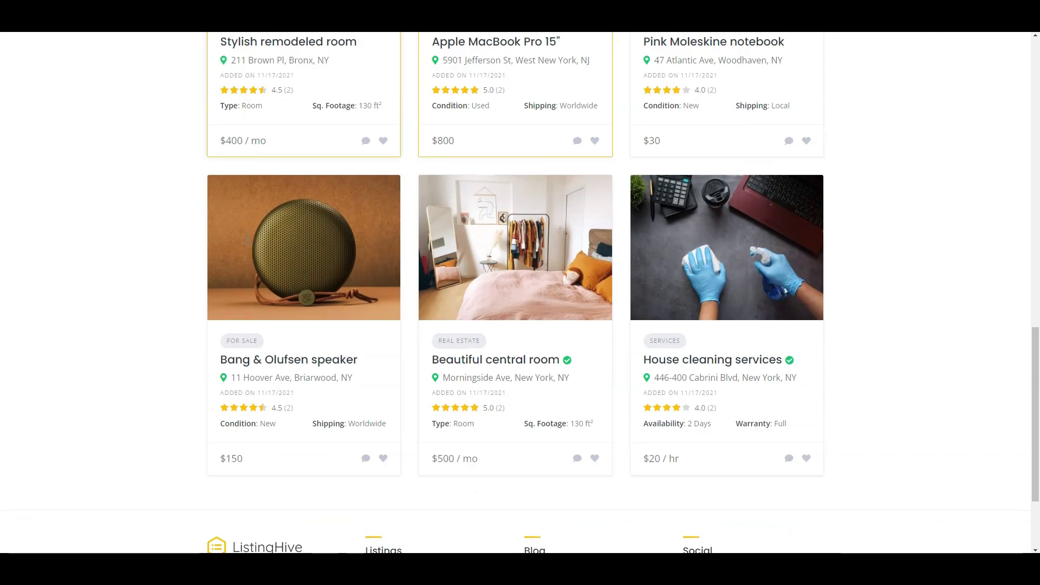
scroll(247, 240, "down", 2)
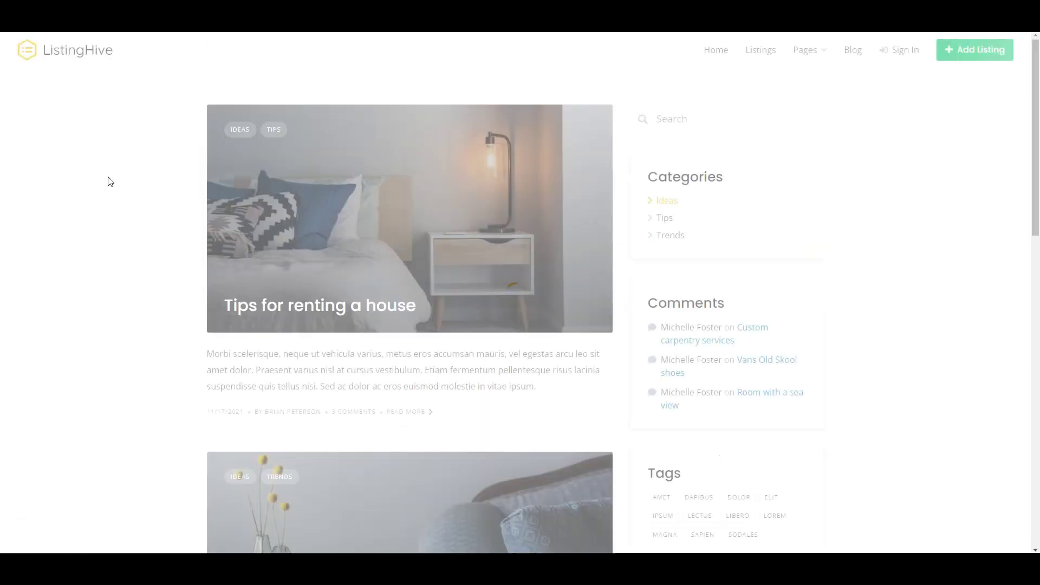
scroll(107, 180, "down", 5)
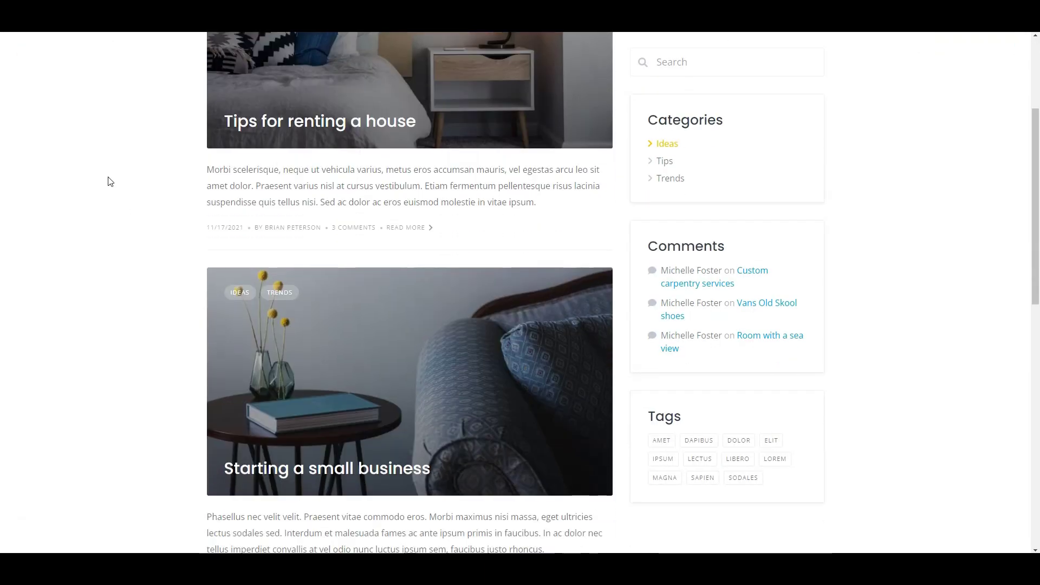
scroll(111, 180, "down", 9)
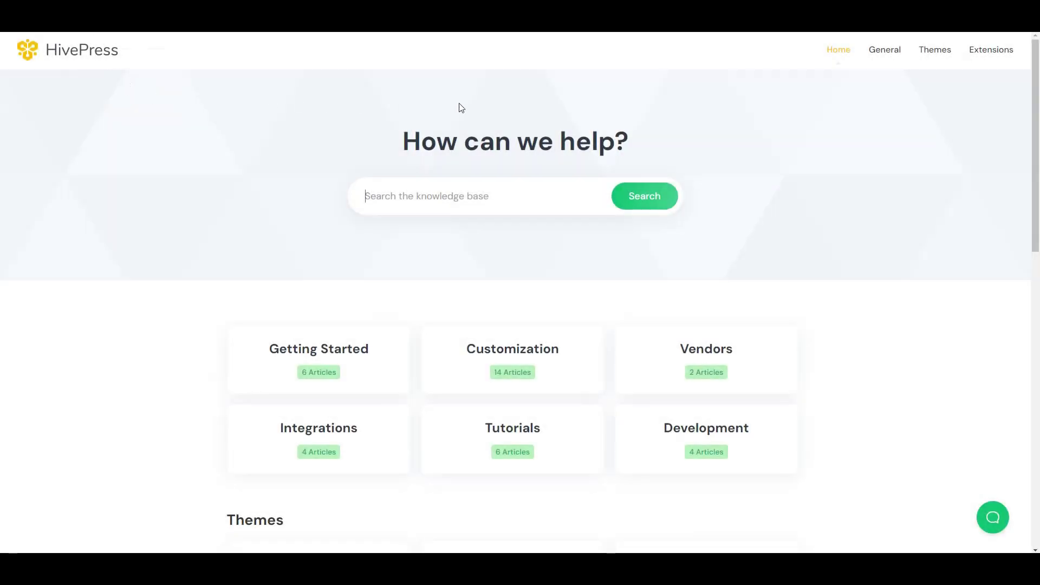
scroll(744, 178, "down", 7)
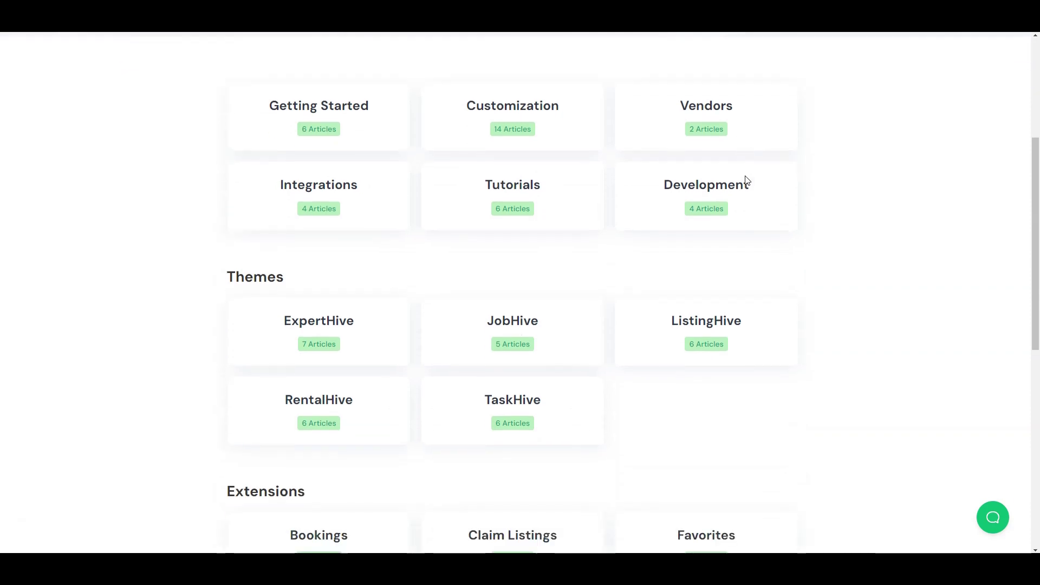
scroll(745, 179, "down", 5)
scroll(167, 88, "up", 11)
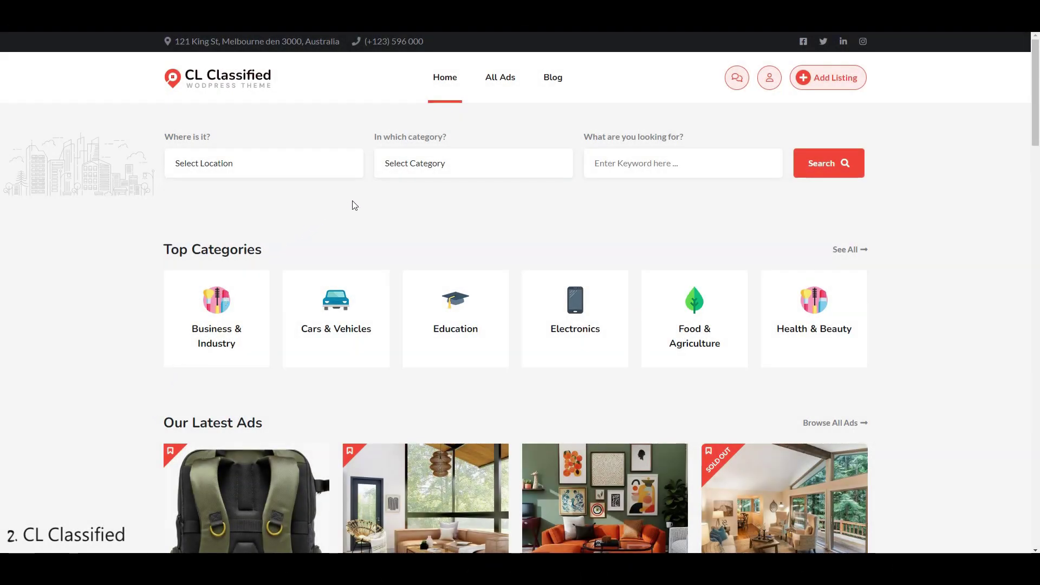
Step: Scroll the CL Classified homepage past Latest Ads and Top Posts and back
scroll(903, 166, "down", 6)
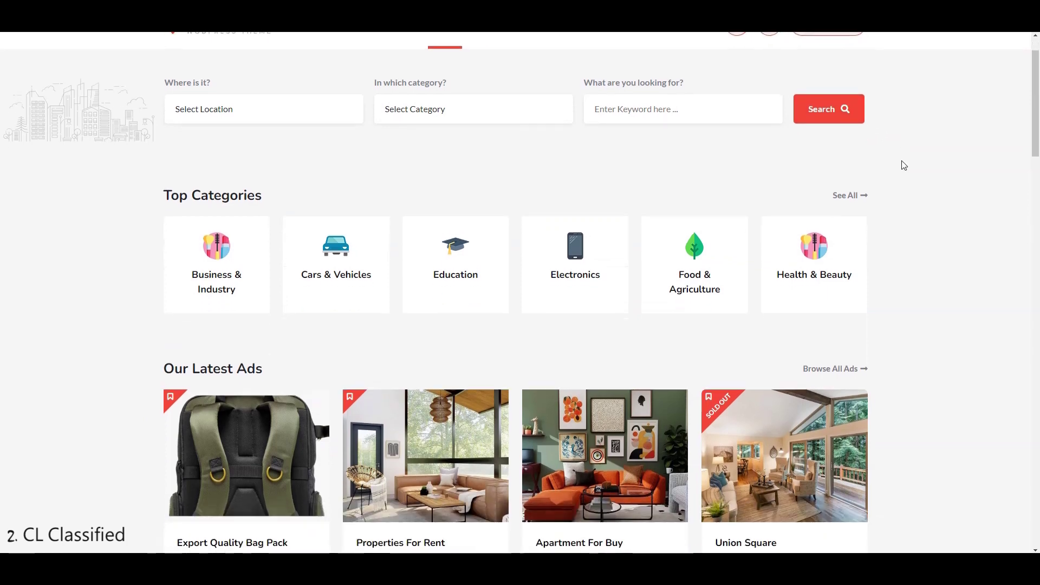
scroll(904, 165, "down", 9)
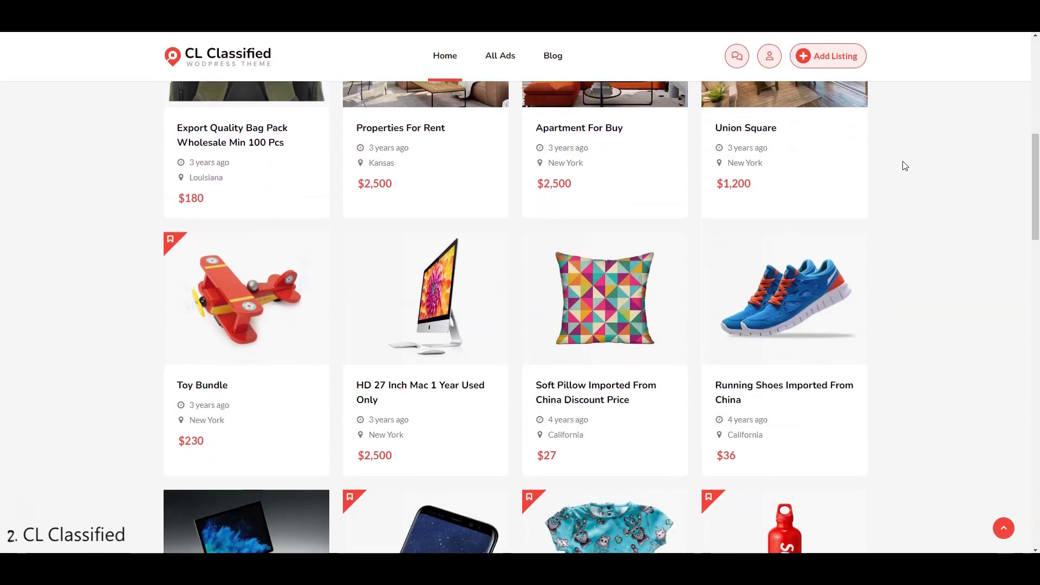
scroll(904, 166, "down", 12)
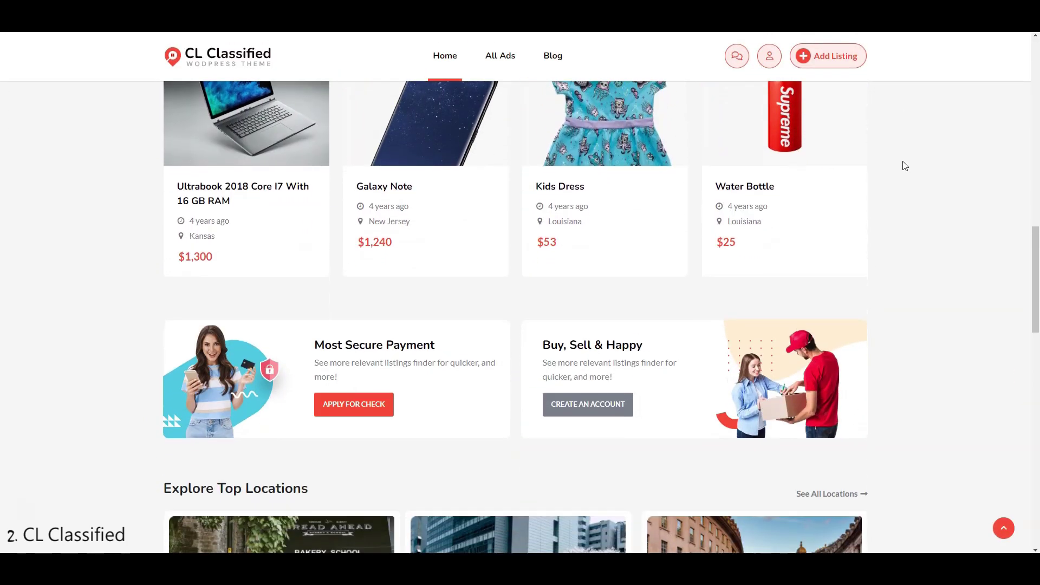
scroll(903, 168, "down", 5)
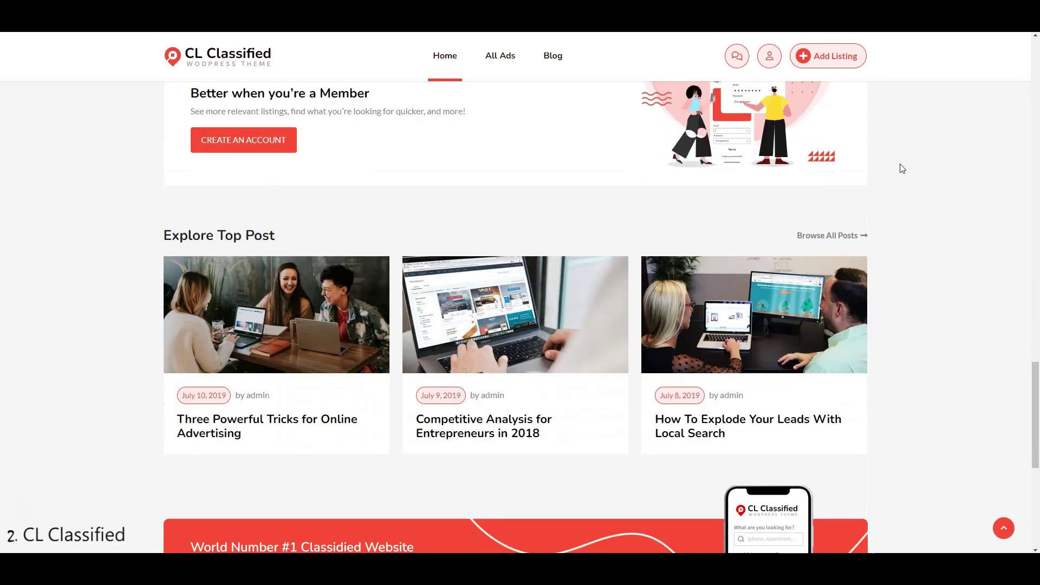
scroll(879, 183, "up", 5)
scroll(880, 185, "up", 11)
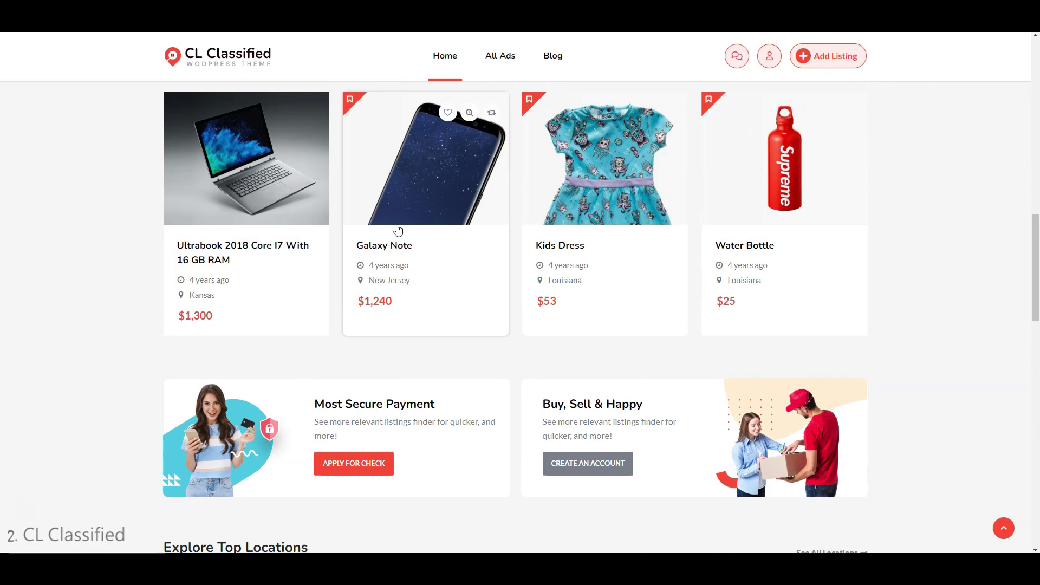
scroll(399, 230, "down", 7)
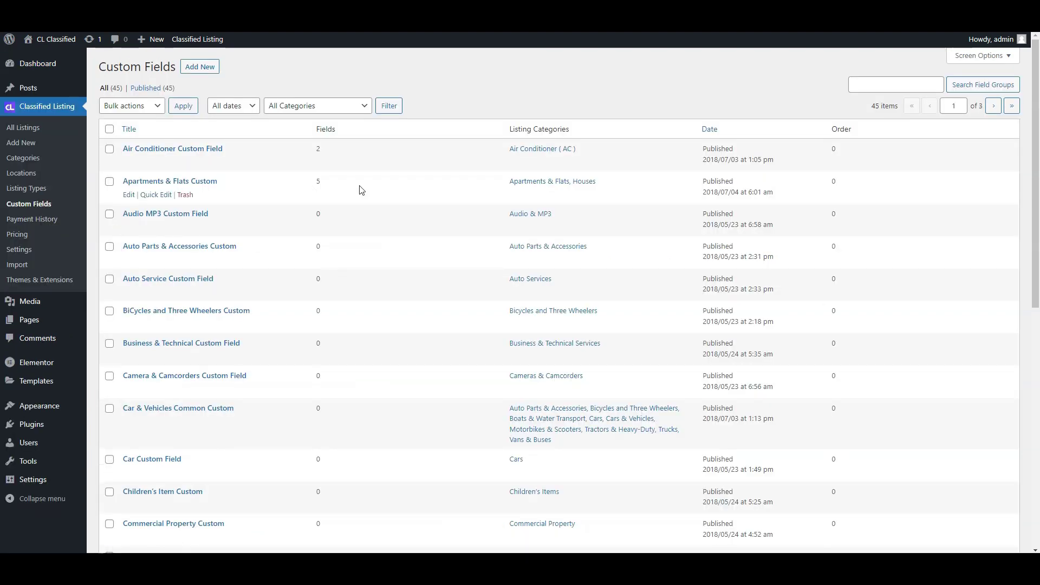
scroll(376, 205, "down", 3)
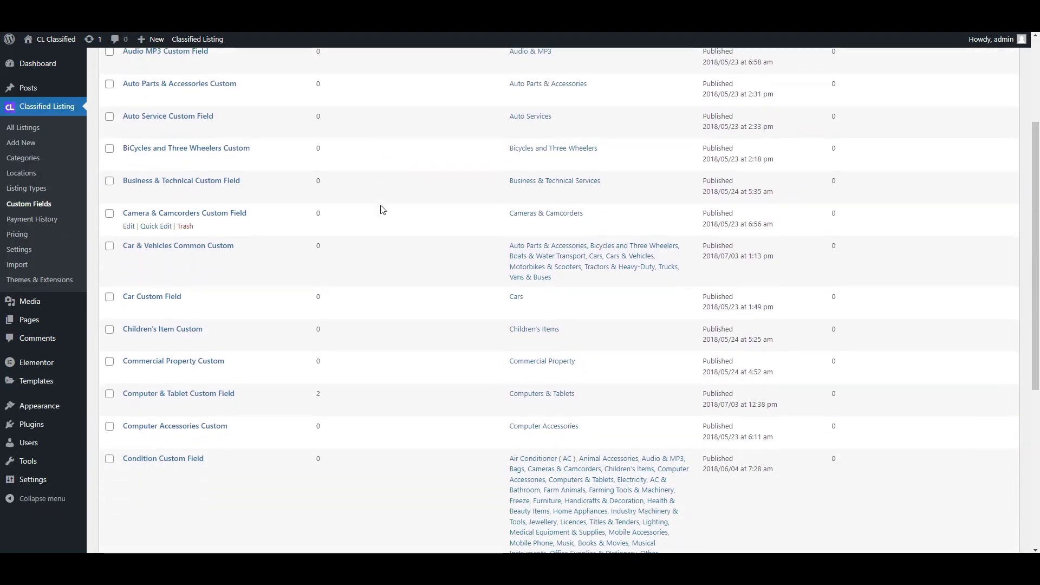
Step: Scroll through the Classified Listing Custom Fields list and the add-category form to review them
scroll(382, 211, "down", 5)
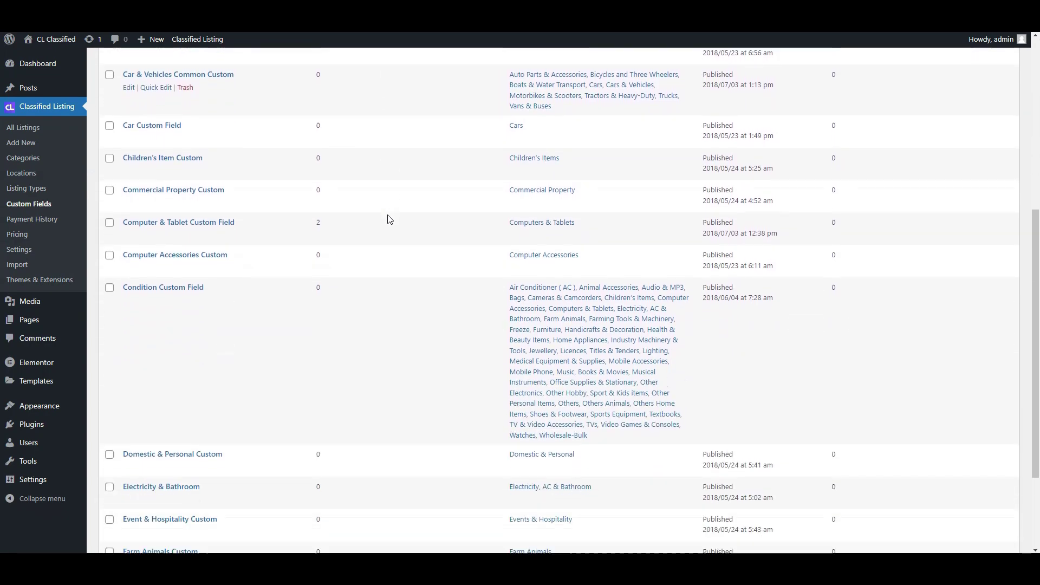
scroll(387, 220, "up", 9)
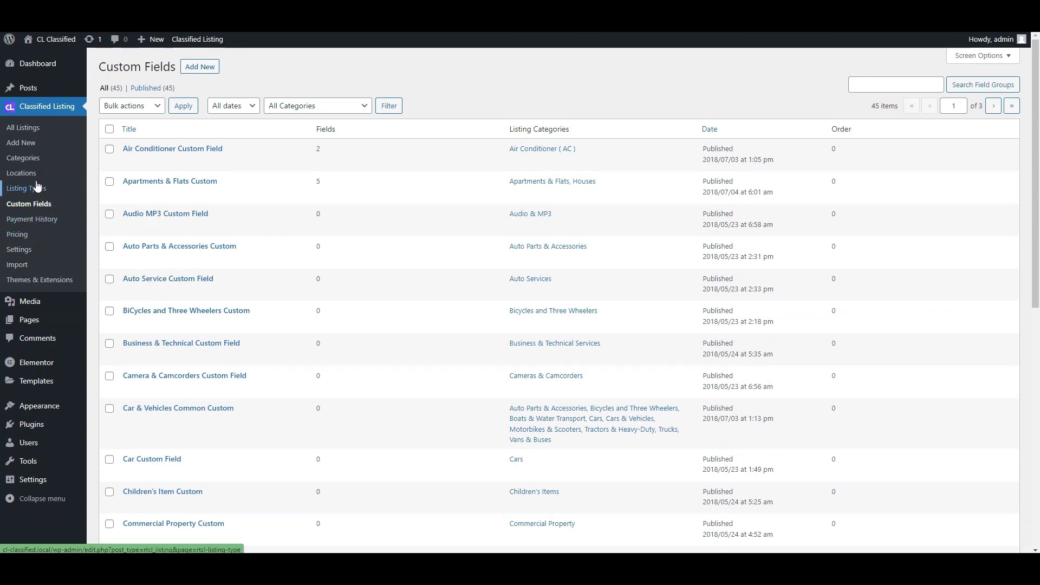
scroll(268, 173, "down", 5)
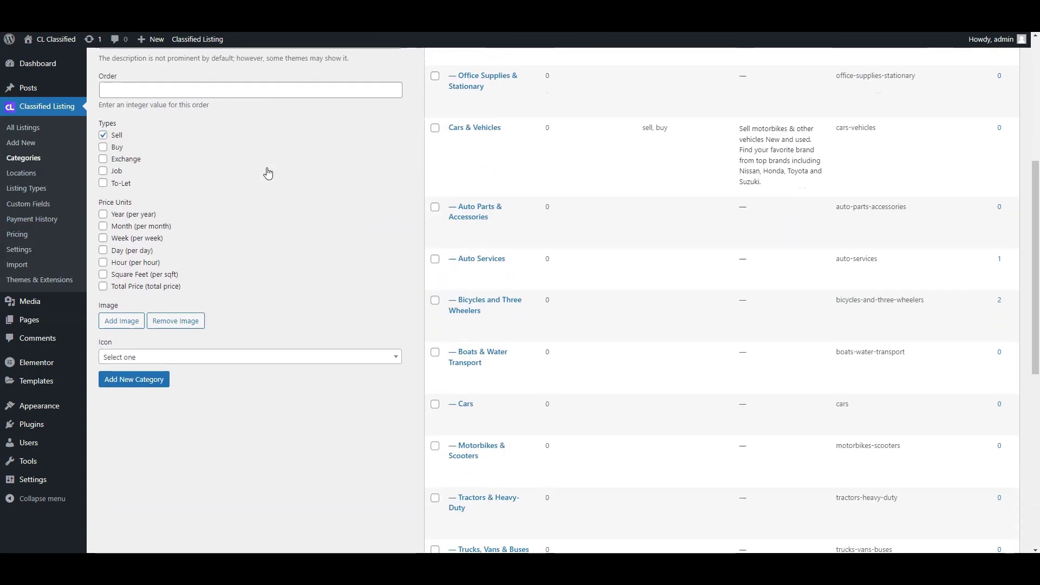
scroll(268, 173, "down", 5)
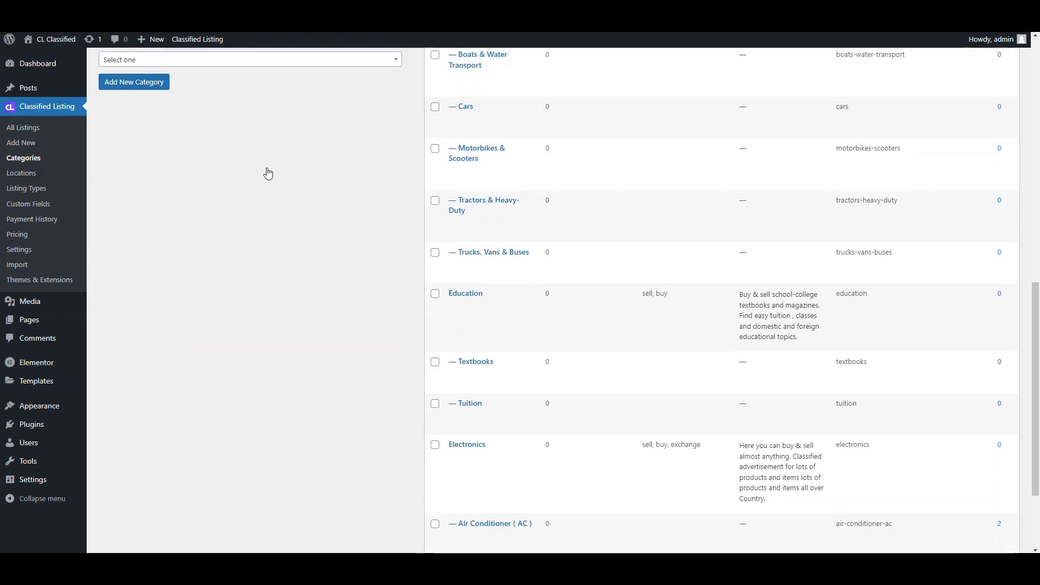
scroll(268, 173, "up", 5)
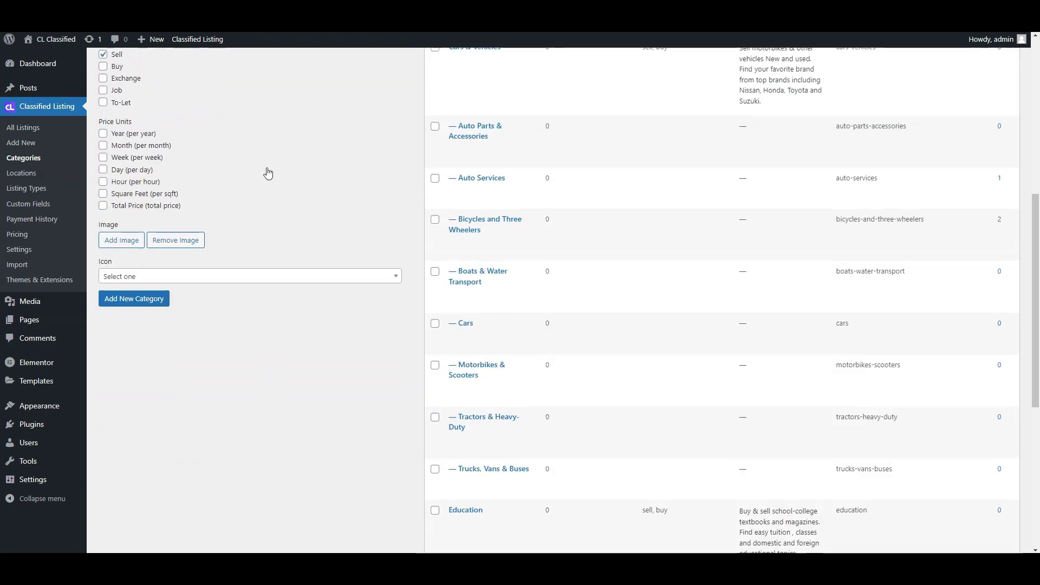
scroll(268, 173, "up", 6)
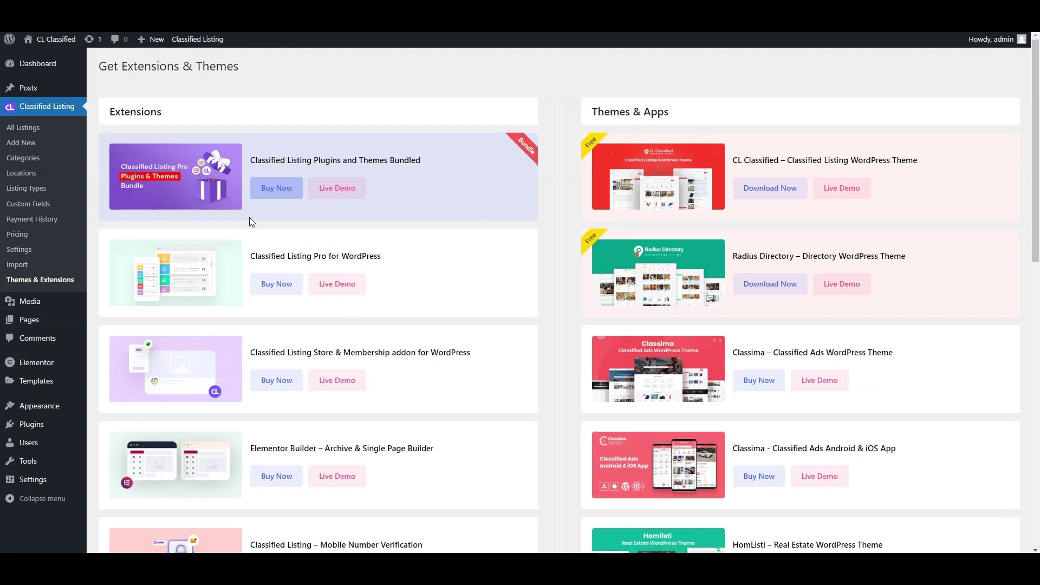
scroll(249, 216, "down", 4)
scroll(246, 224, "down", 6)
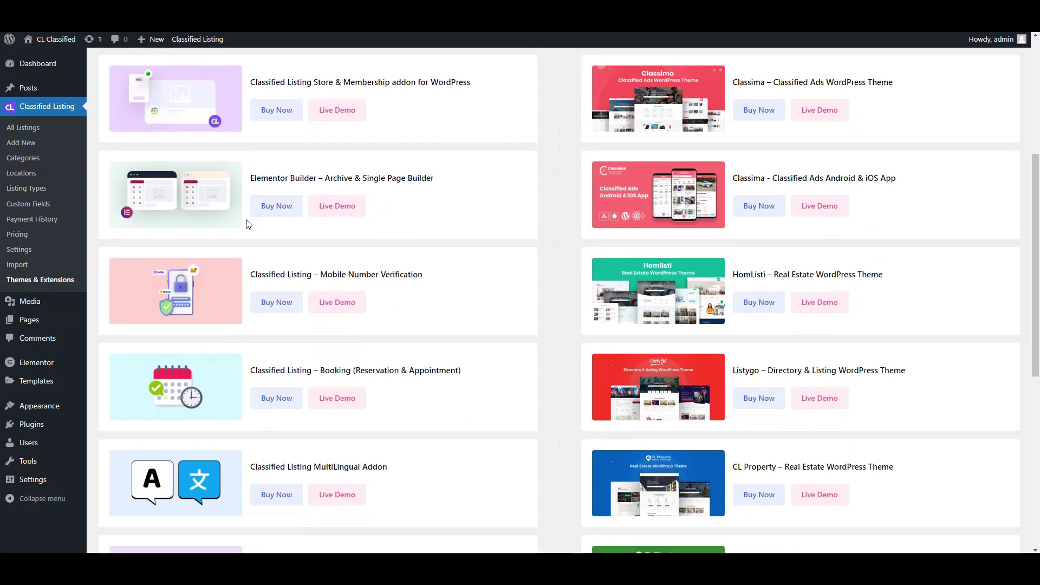
scroll(247, 224, "down", 3)
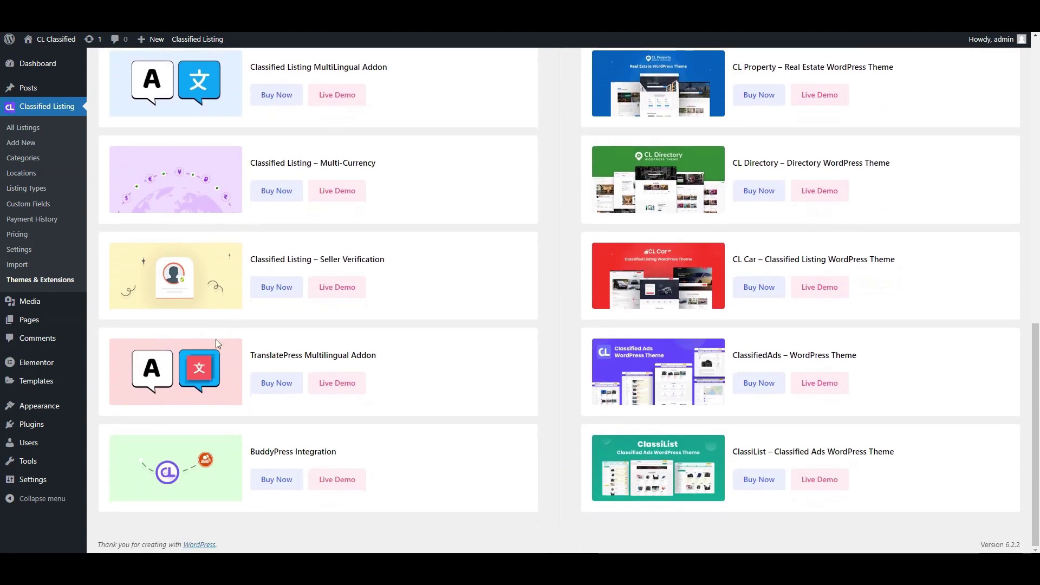
scroll(215, 343, "up", 4)
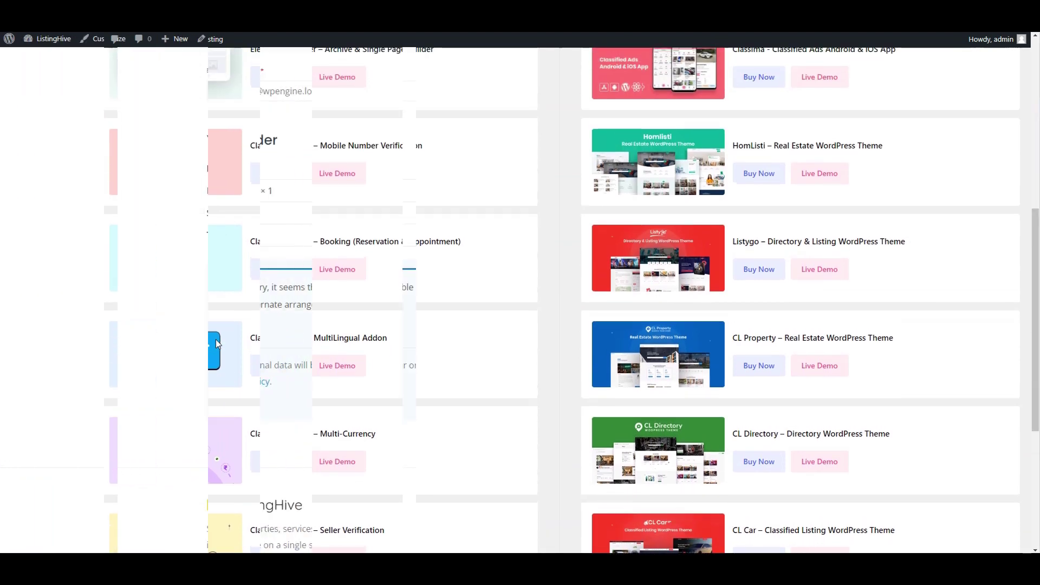
scroll(570, 511, "up", 3)
Step: Open the Promote your ad checkout and review its $10 and $15 options, billing fields and bank transfer
scroll(570, 510, "up", 6)
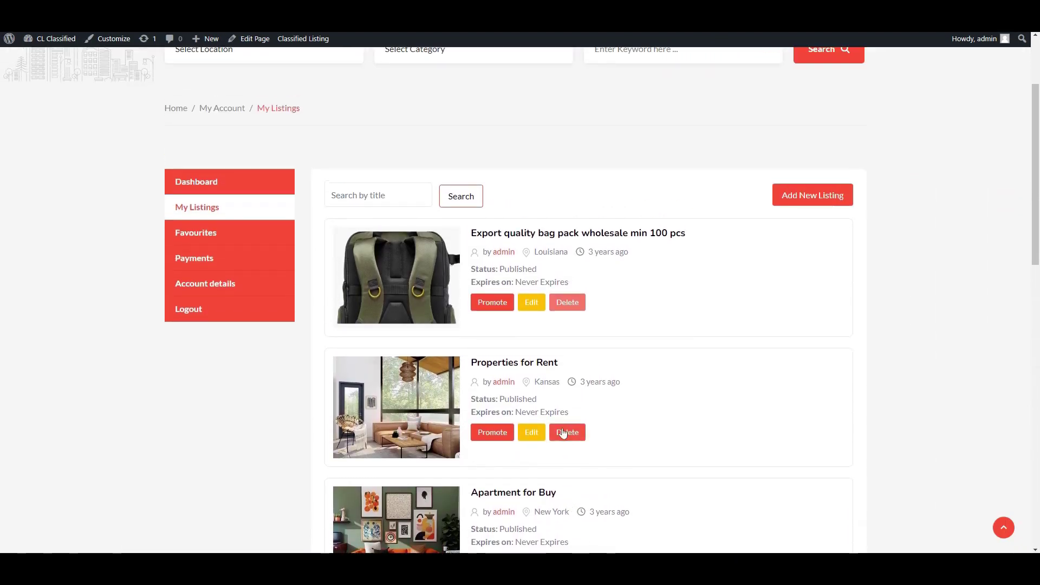
scroll(566, 429, "up", 1)
left_click(500, 364)
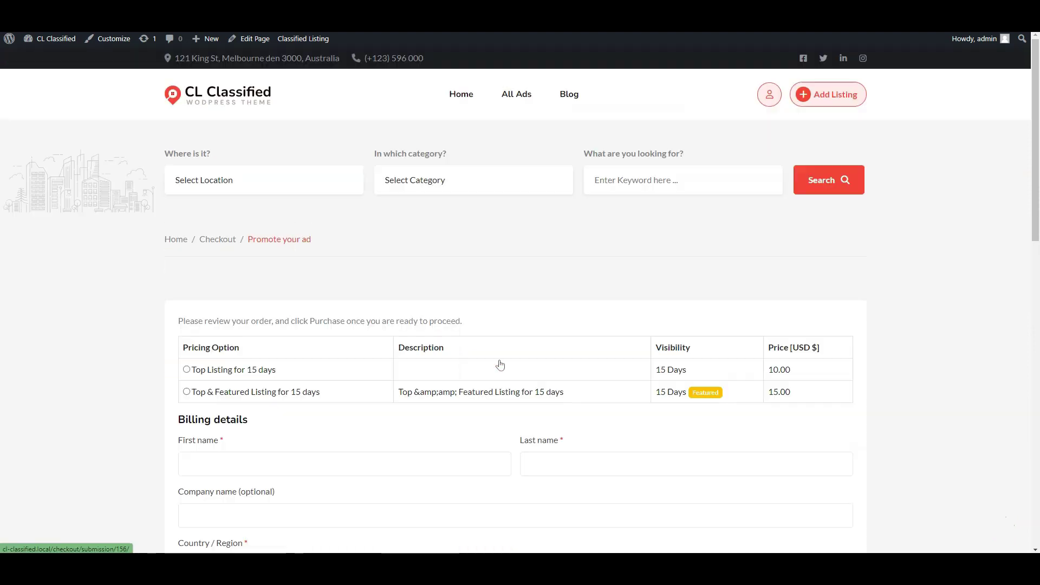
scroll(708, 243, "down", 3)
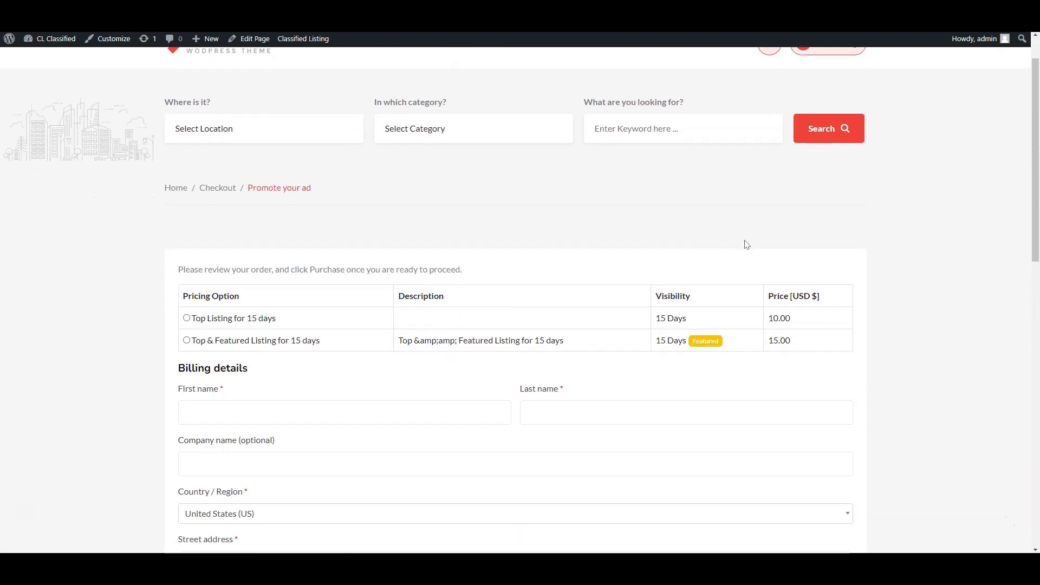
scroll(912, 249, "down", 5)
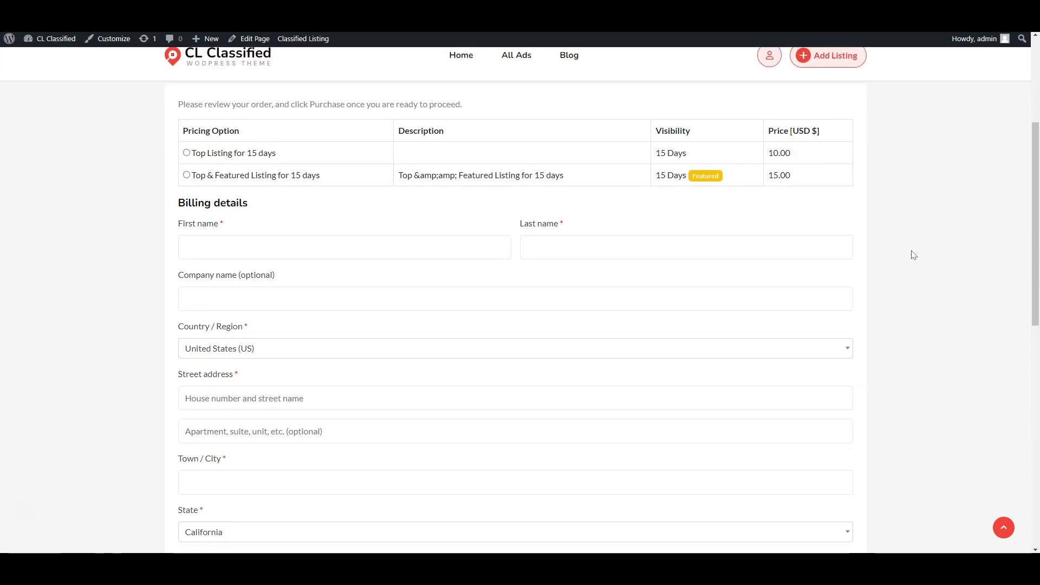
scroll(914, 257, "down", 3)
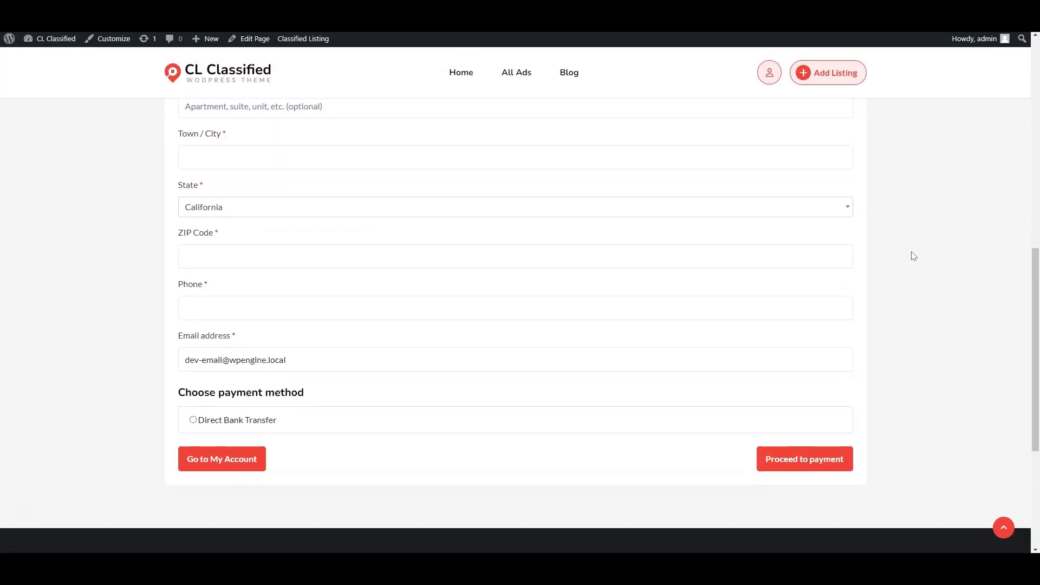
scroll(914, 258, "up", 2)
scroll(913, 258, "up", 8)
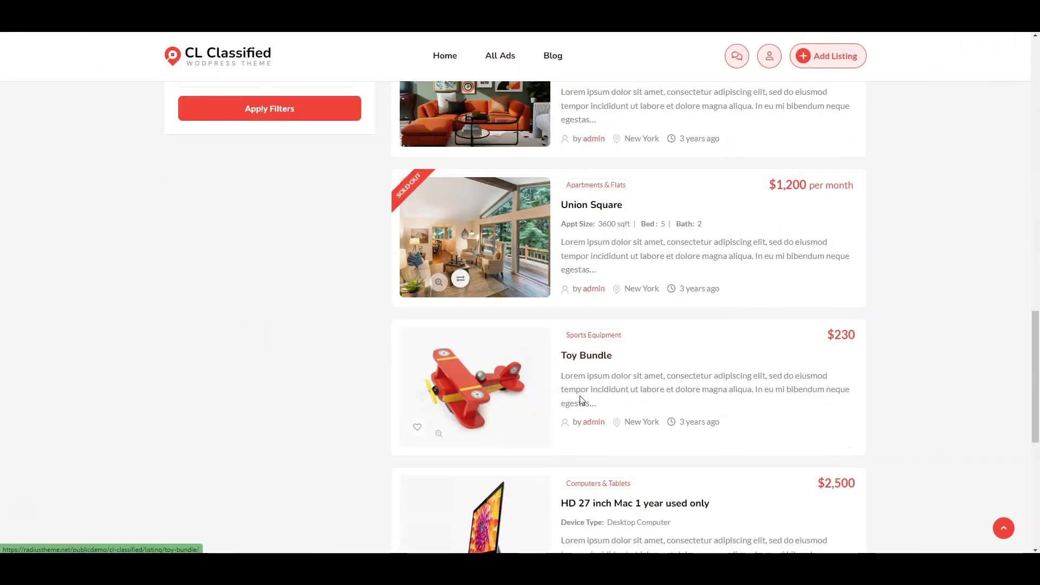
Step: Open the HD 27 inch Mac 1 year used only listing and scroll to its Location map
scroll(591, 403, "down", 2)
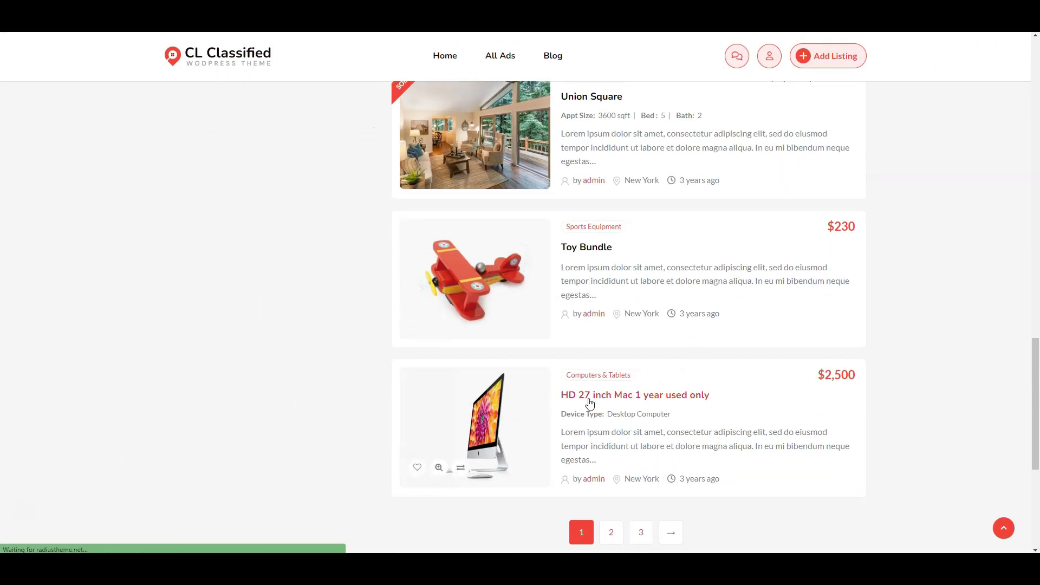
left_click(590, 403)
scroll(726, 292, "down", 7)
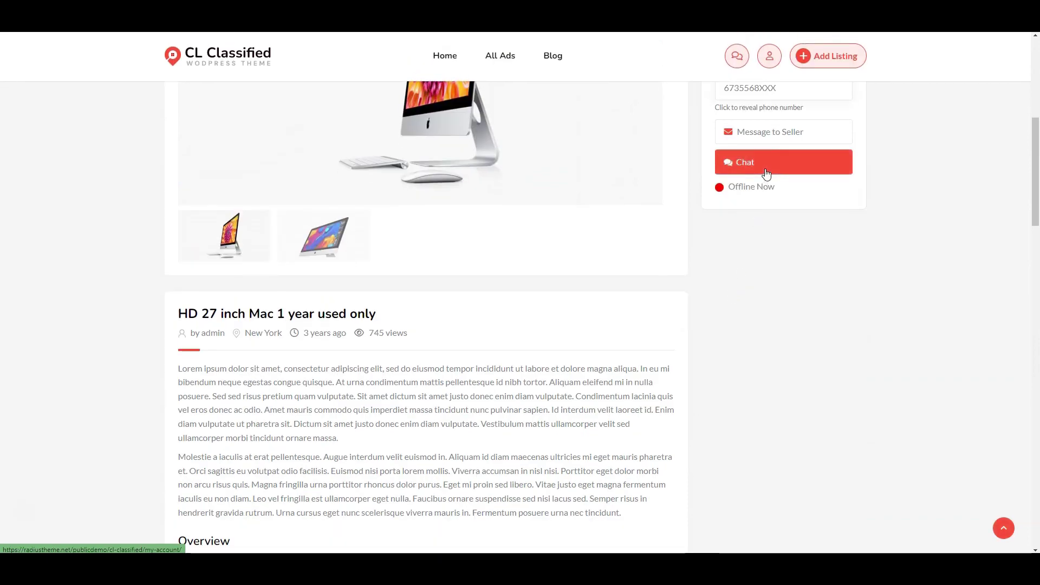
scroll(773, 145, "down", 10)
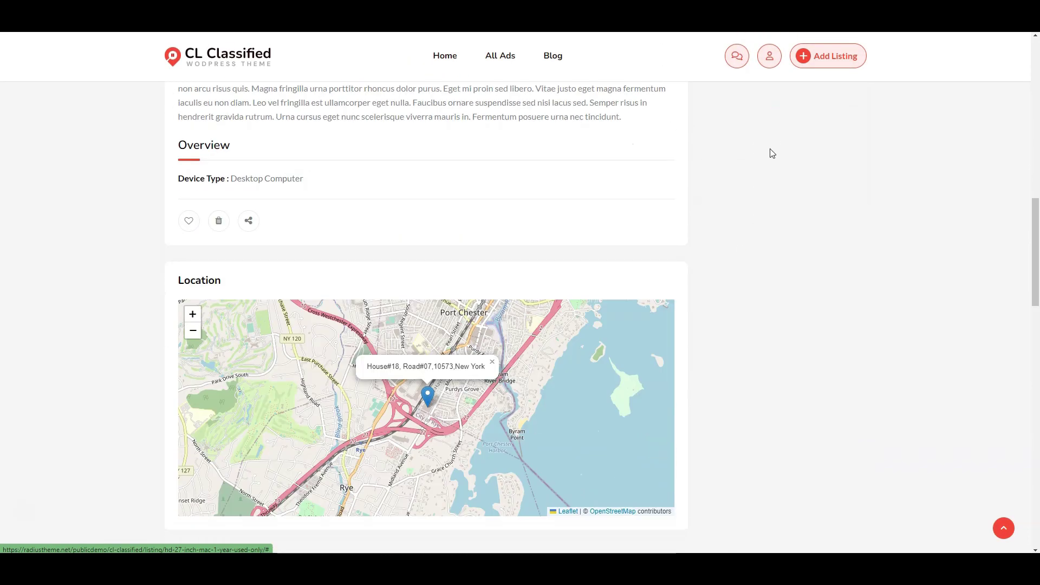
scroll(219, 193, "up", 1)
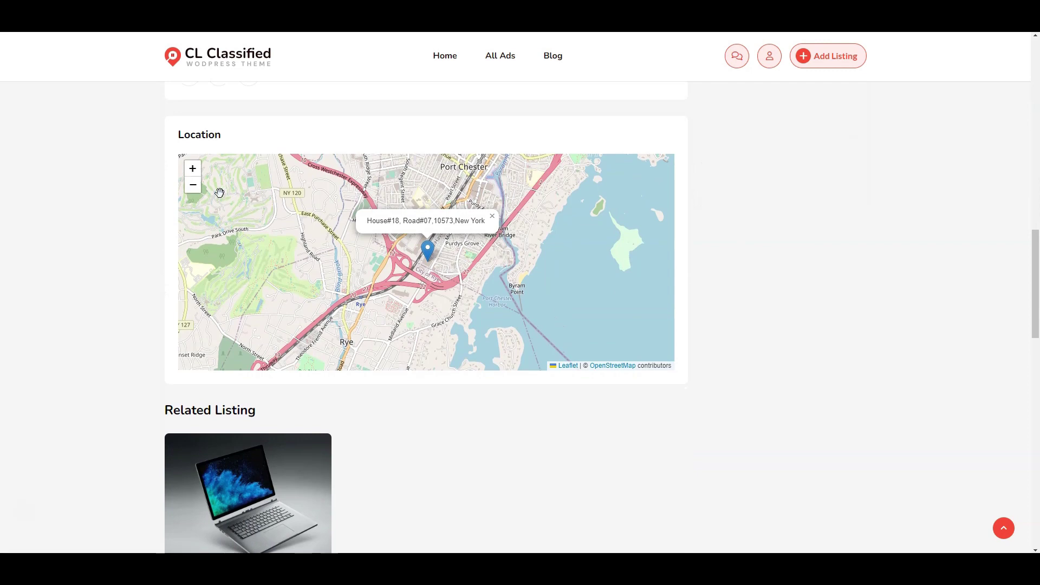
Step: Zoom the location map in two levels, then scroll through the reviews to the footer
left_click(198, 172)
left_click(198, 172)
scroll(72, 290, "down", 3)
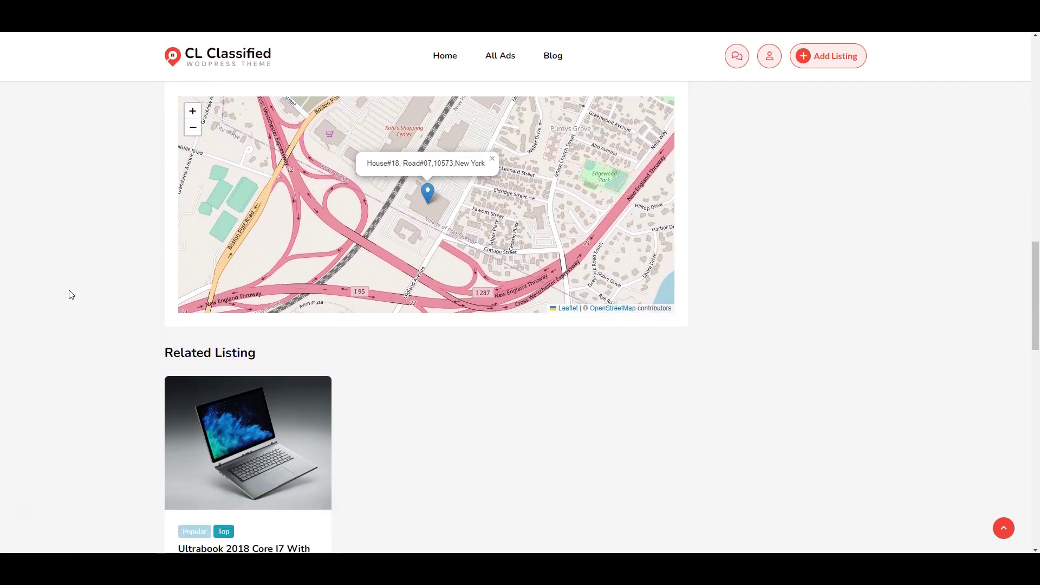
scroll(70, 294, "down", 6)
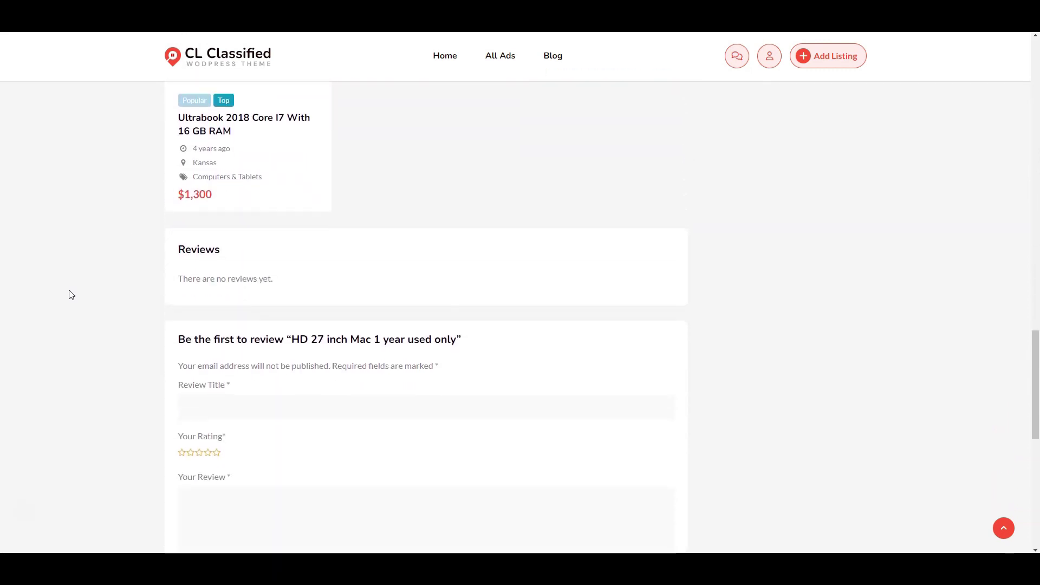
scroll(71, 294, "down", 7)
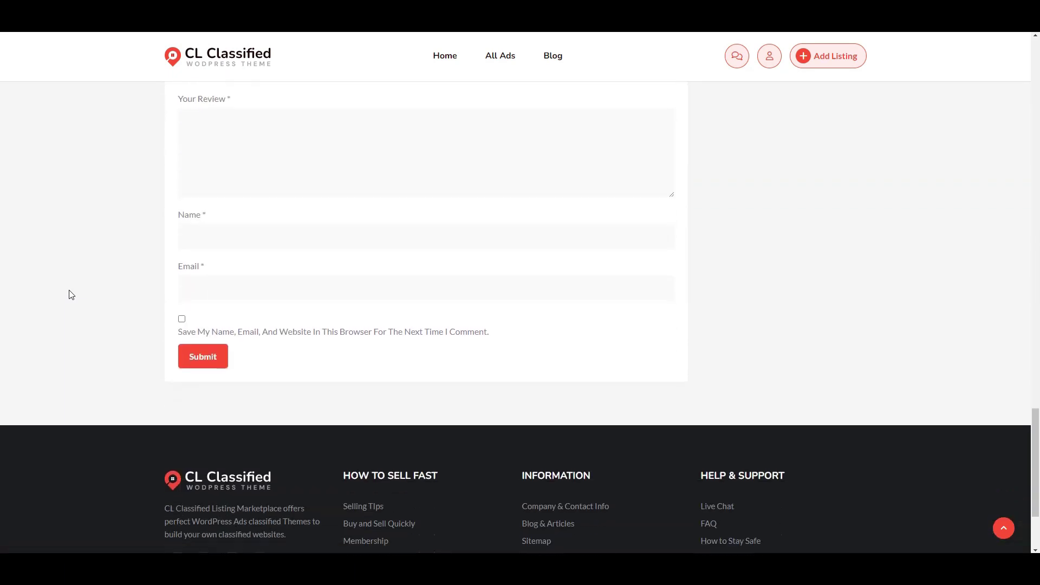
scroll(70, 295, "down", 1)
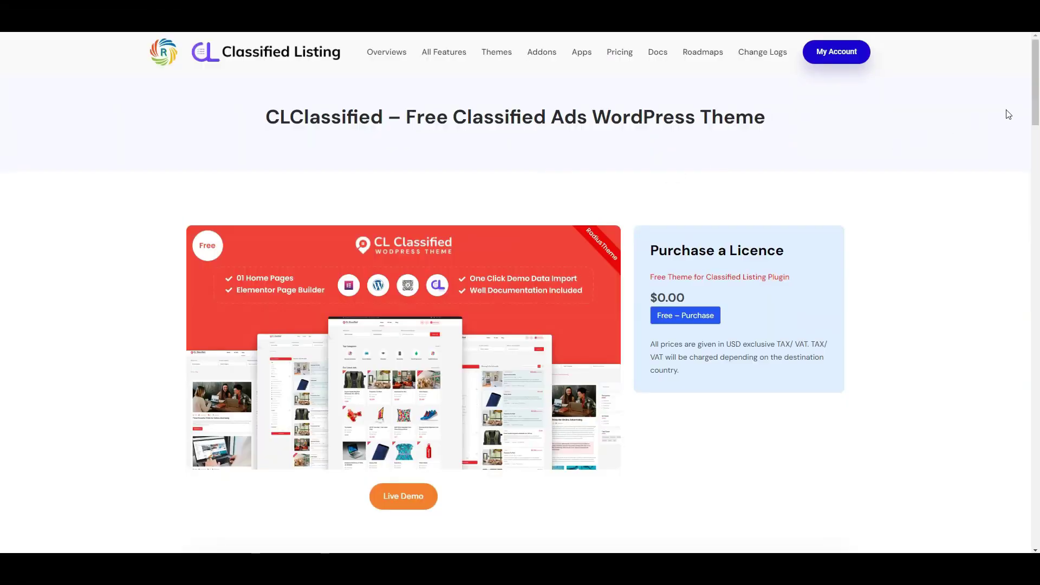
Step: Scroll through the CLClassified theme description down to the page footer
scroll(1037, 186, "down", 10)
scroll(1037, 186, "down", 2)
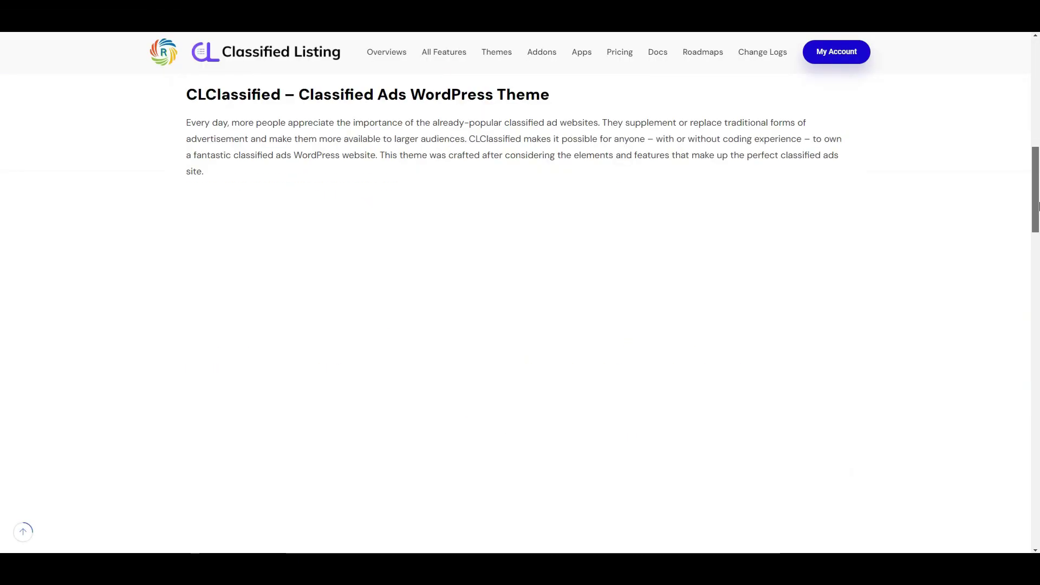
scroll(956, 213, "down", 12)
scroll(950, 216, "down", 15)
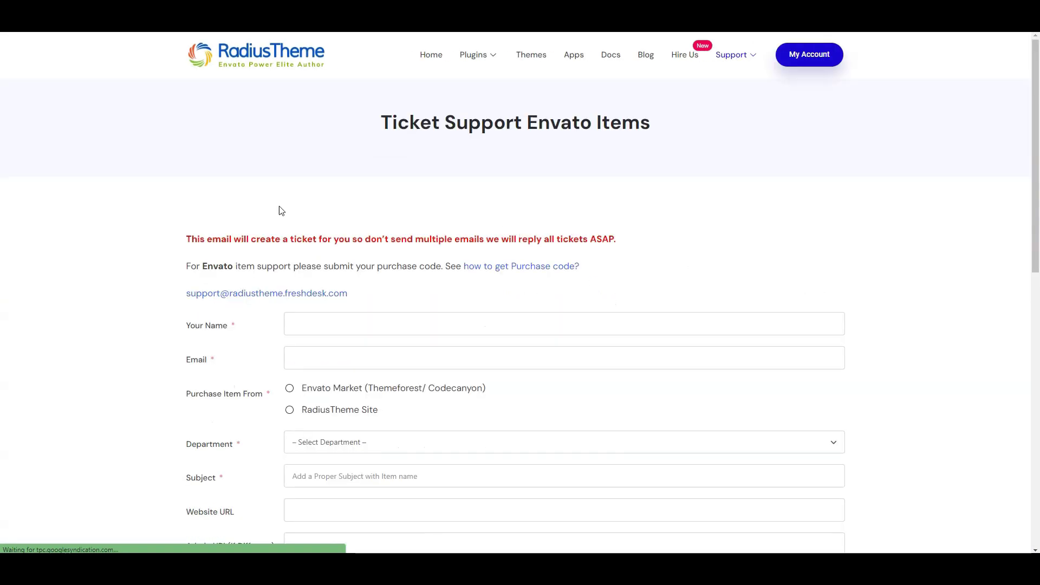
scroll(112, 211, "down", 2)
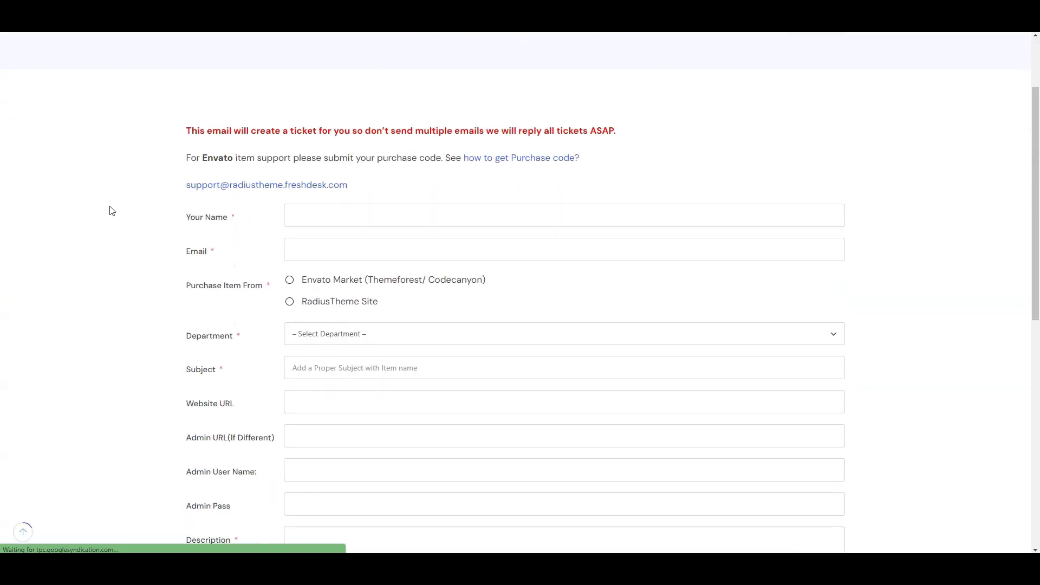
scroll(608, 190, "down", 8)
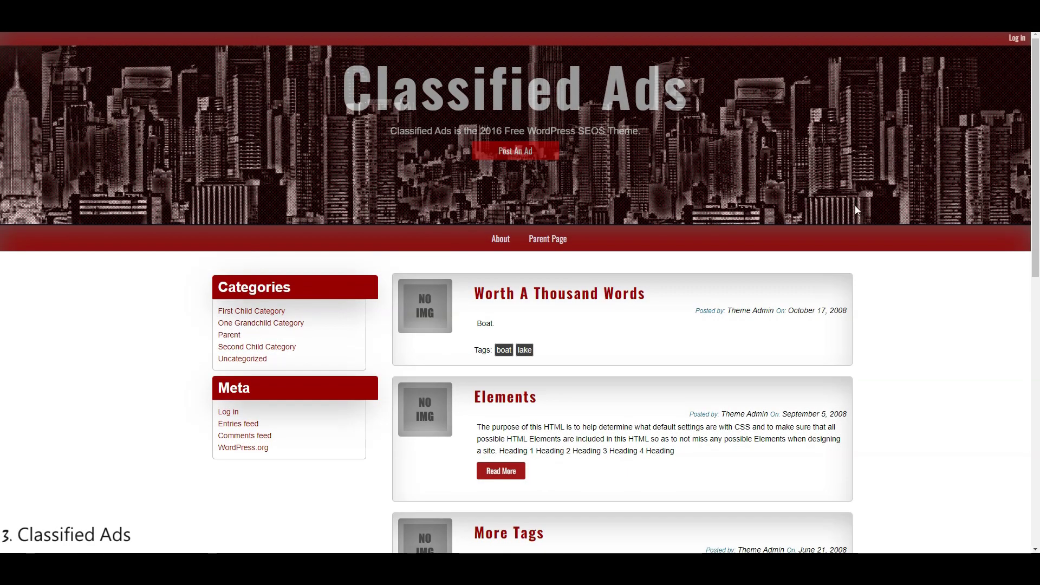
Step: Filter the demo's posts to One Grandchild Category using the Categories sidebar widget
scroll(854, 210, "down", 4)
scroll(856, 210, "down", 7)
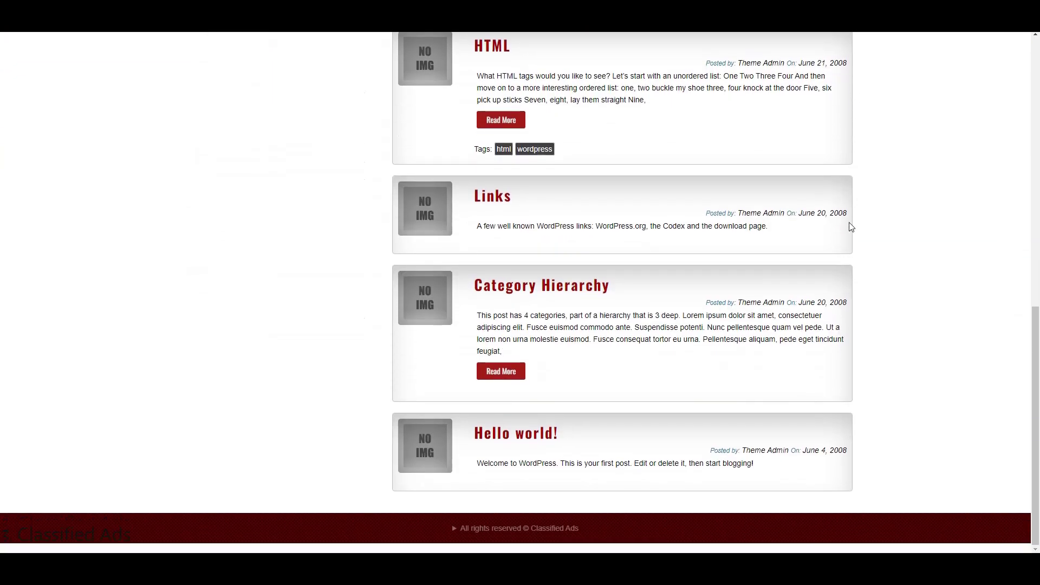
scroll(847, 231, "up", 8)
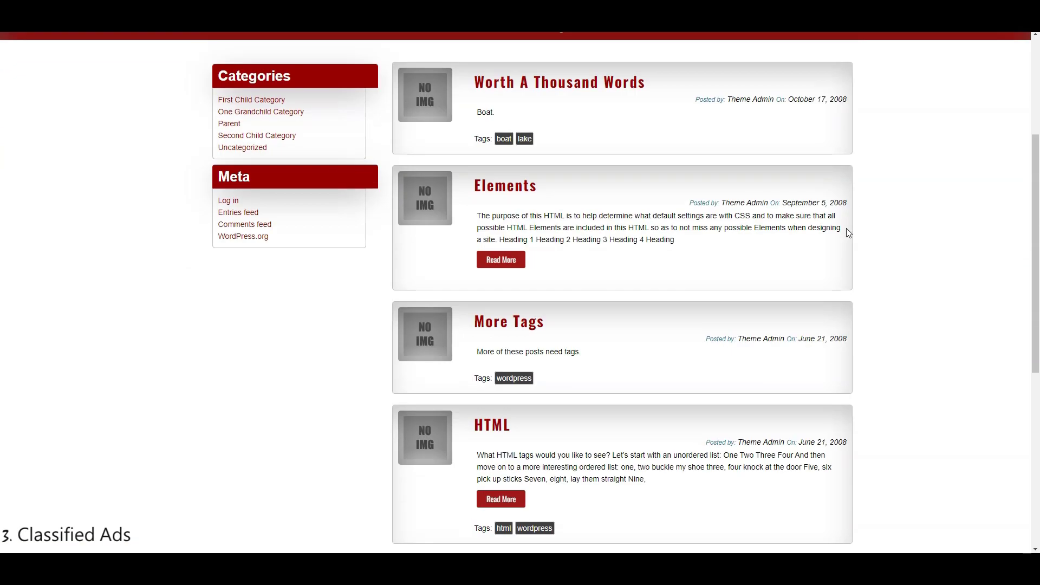
scroll(848, 233, "up", 2)
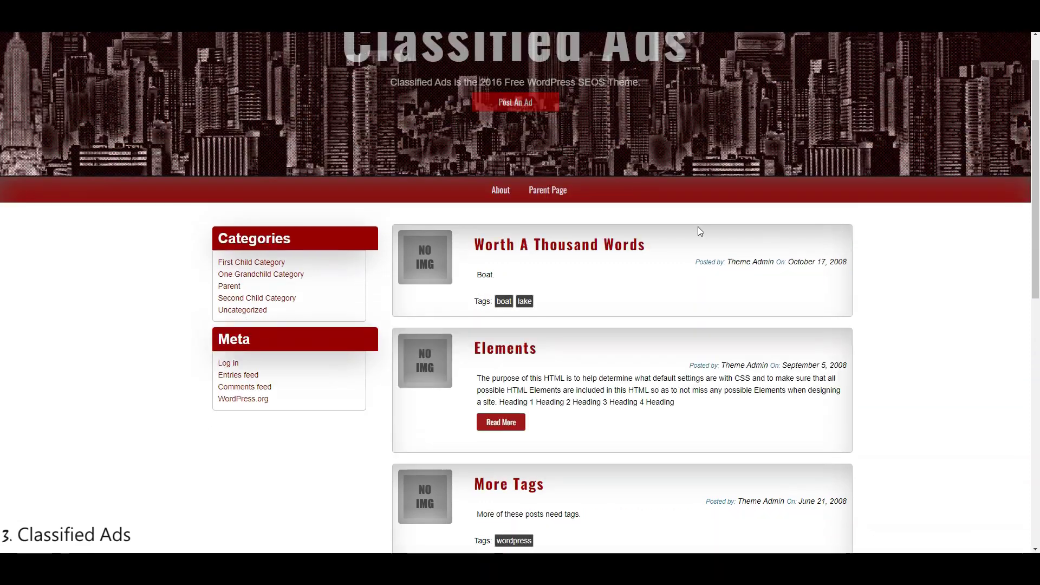
left_click(248, 275)
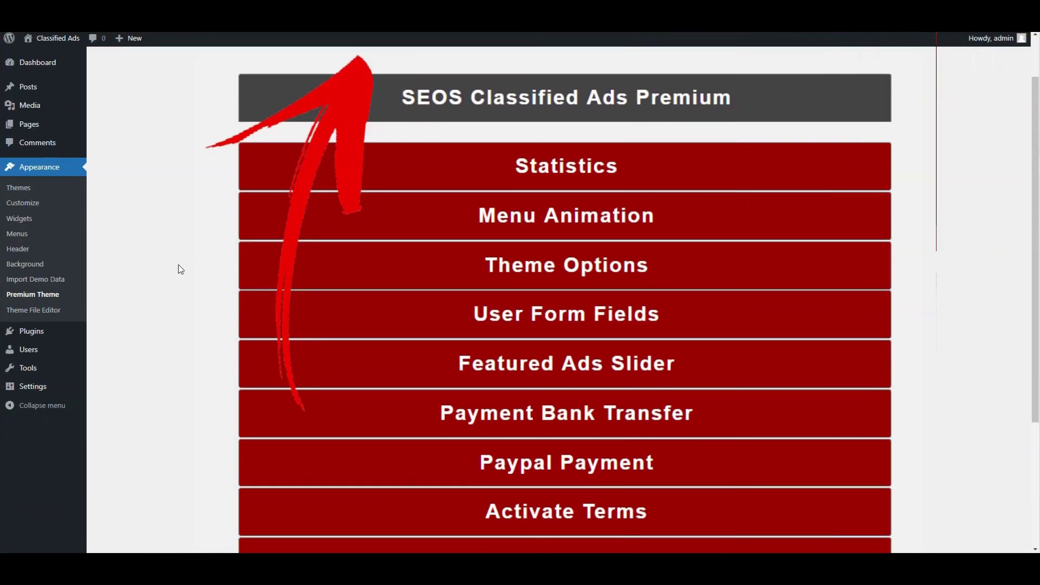
scroll(179, 265, "down", 4)
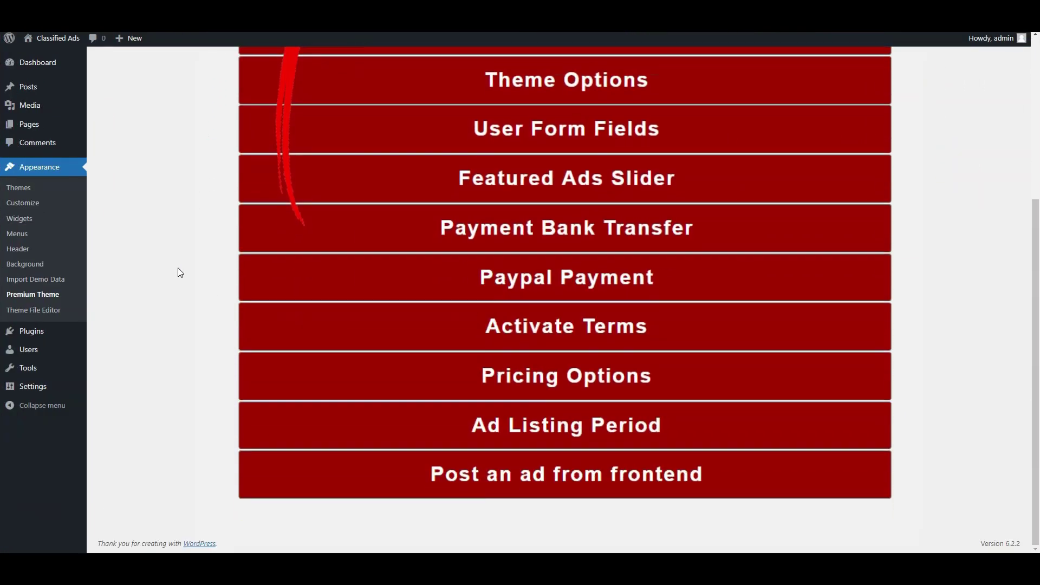
Step: View the About page describing the Theme Unit Test content, then close that tab
scroll(180, 272, "up", 5)
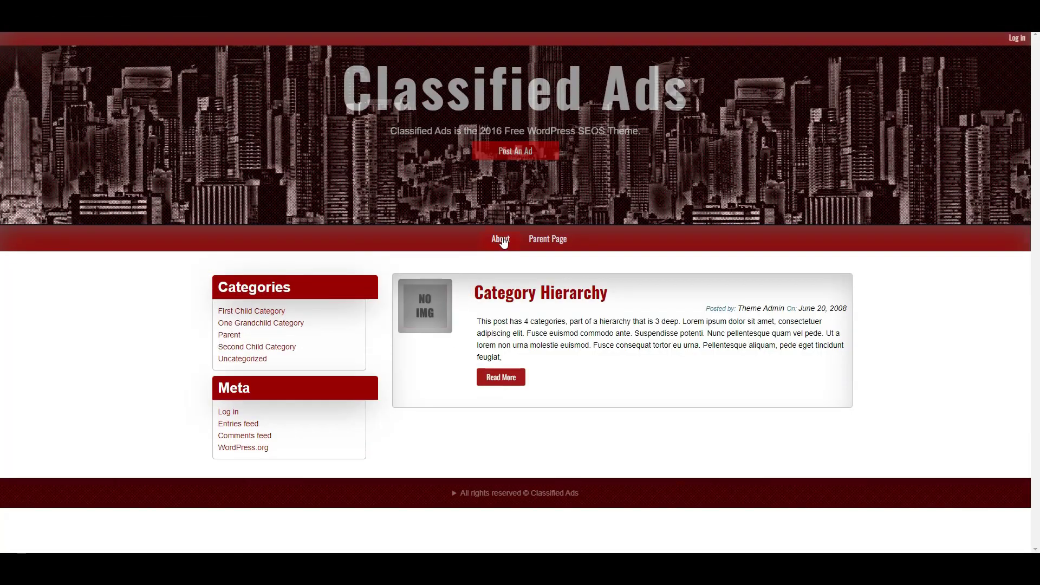
left_click(489, 238)
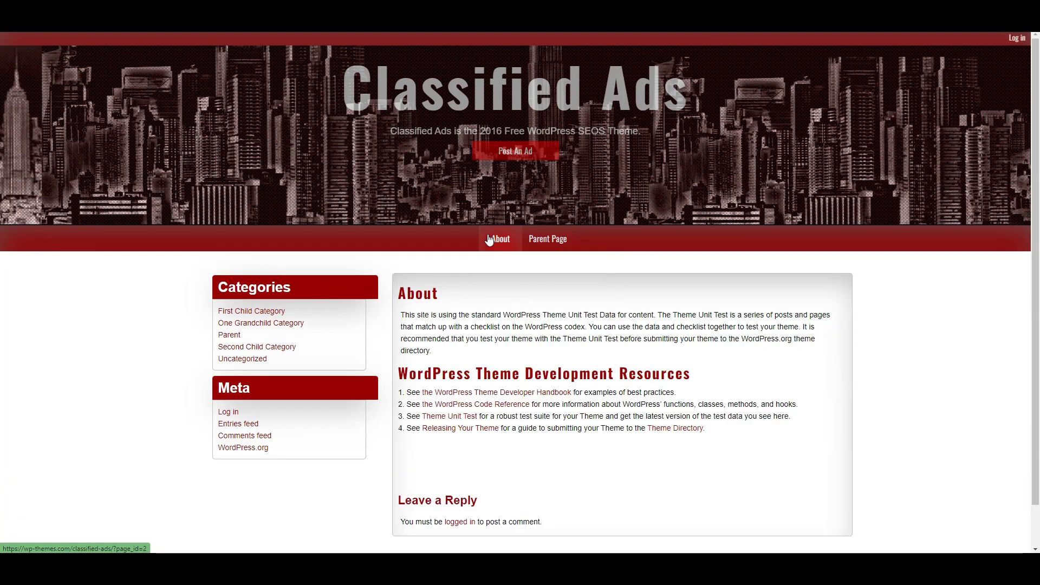
scroll(490, 240, "down", 1)
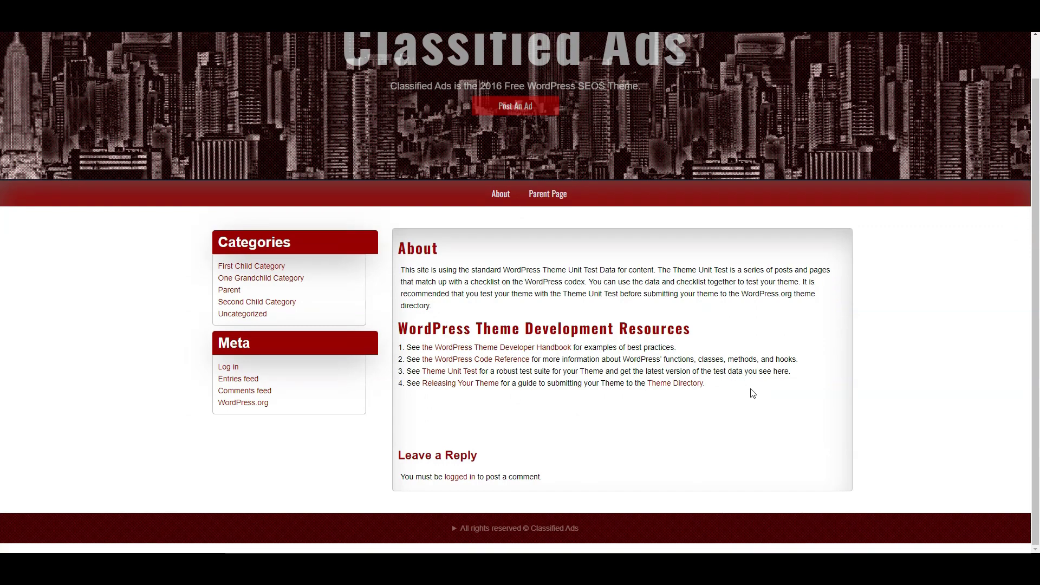
scroll(752, 395, "up", 1)
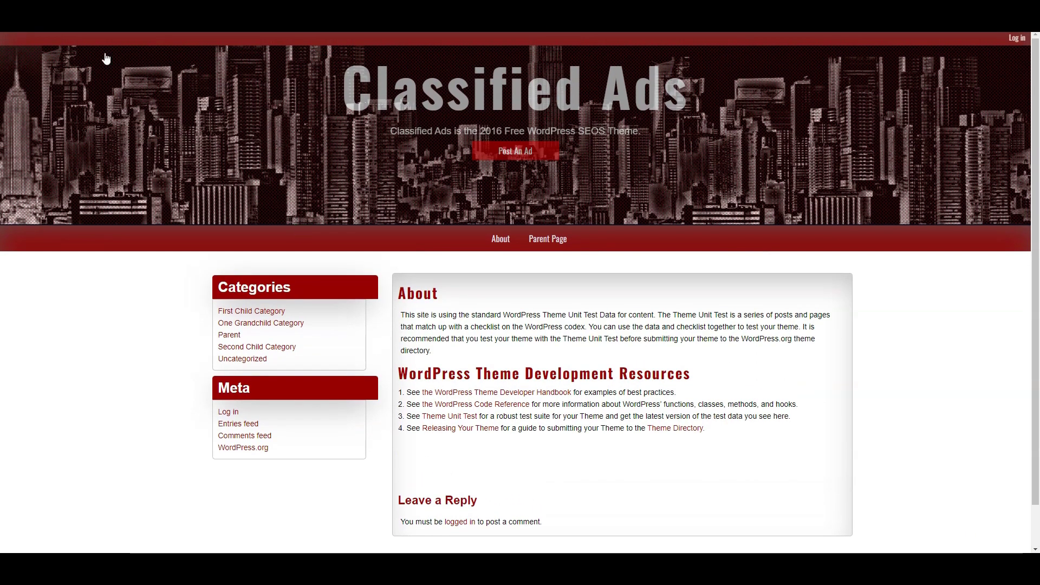
key("ctrl+w")
Step: Open the Classified Ads theme's support forum from the Support section and scroll through it
scroll(245, 353, "down", 4)
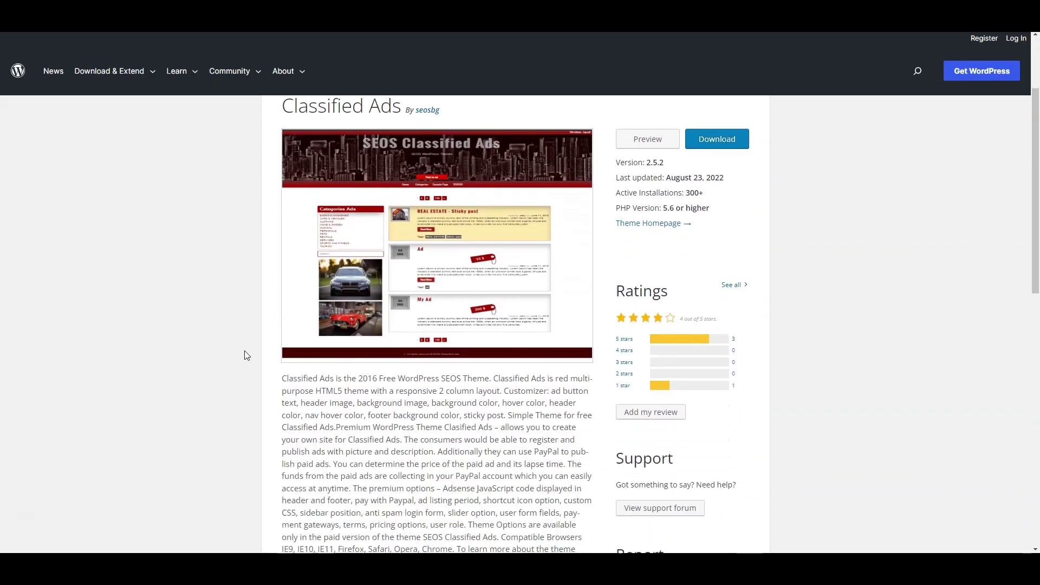
scroll(245, 355, "down", 2)
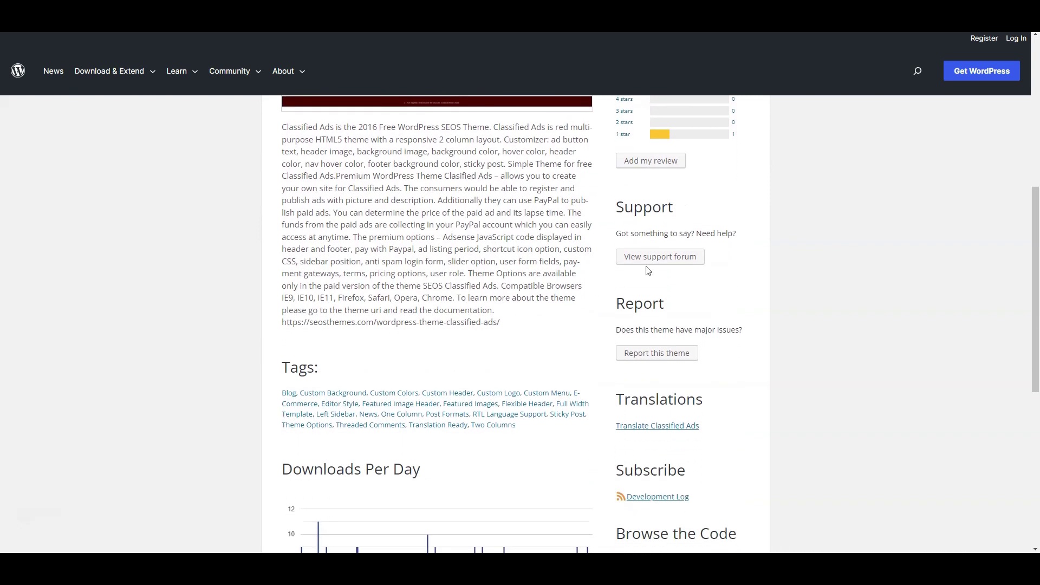
left_click(652, 264)
scroll(652, 264, "down", 4)
scroll(651, 264, "up", 2)
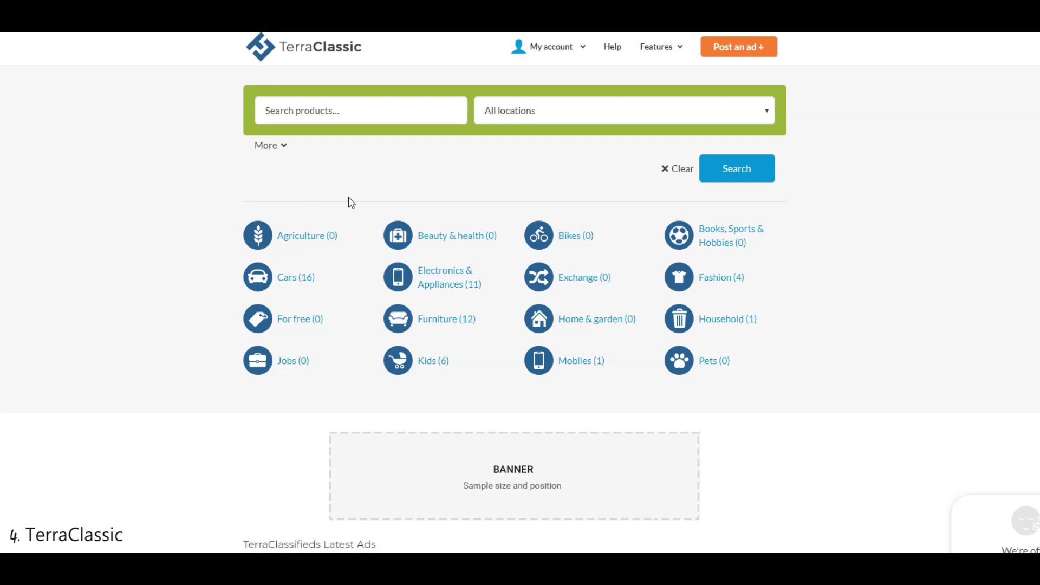
Step: Open the location filter list, close it without choosing, and scroll the TerraClassic home page
left_click(769, 113)
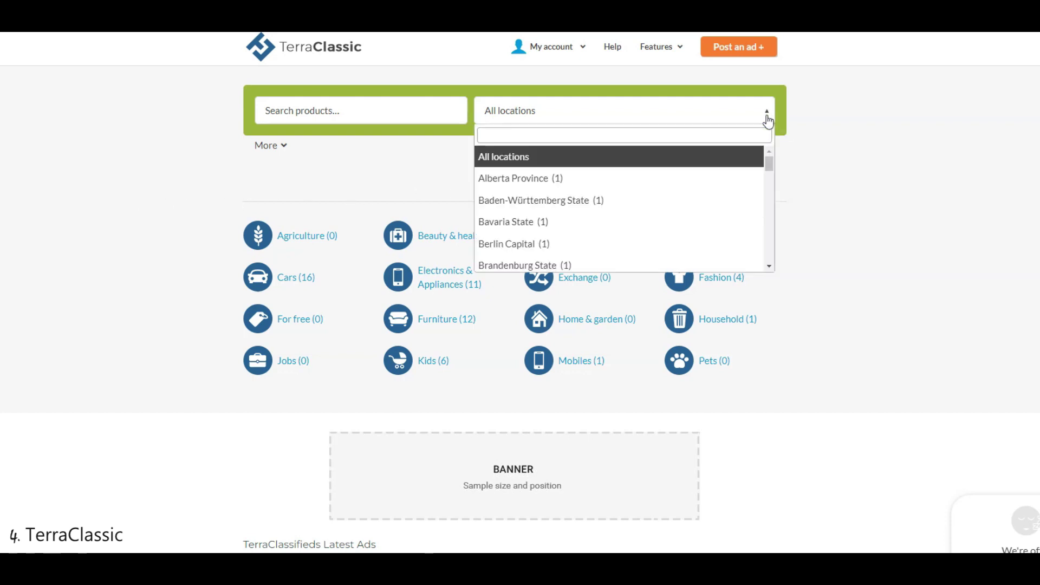
left_click(900, 154)
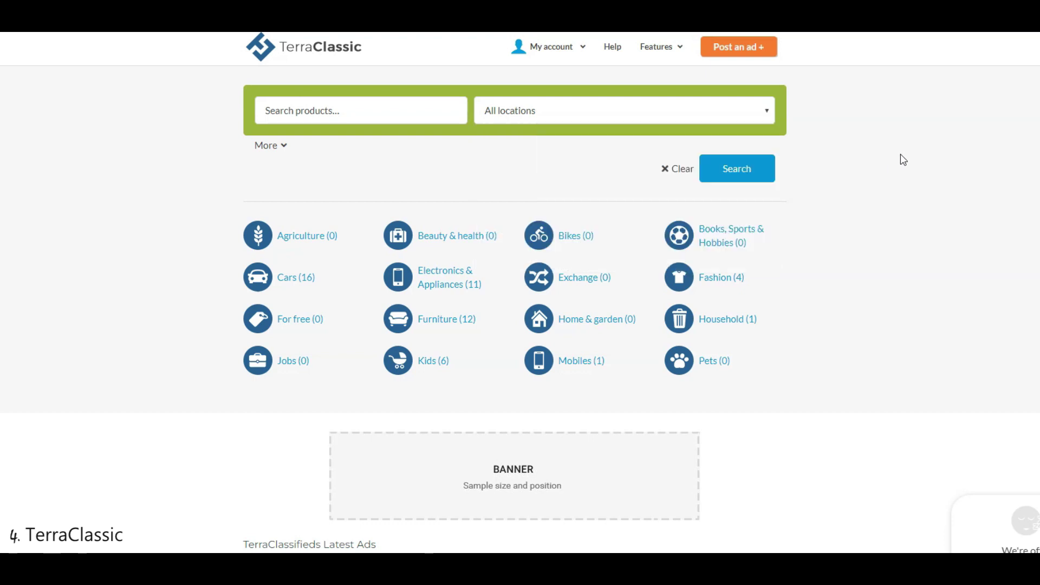
scroll(900, 163, "down", 4)
scroll(903, 173, "down", 5)
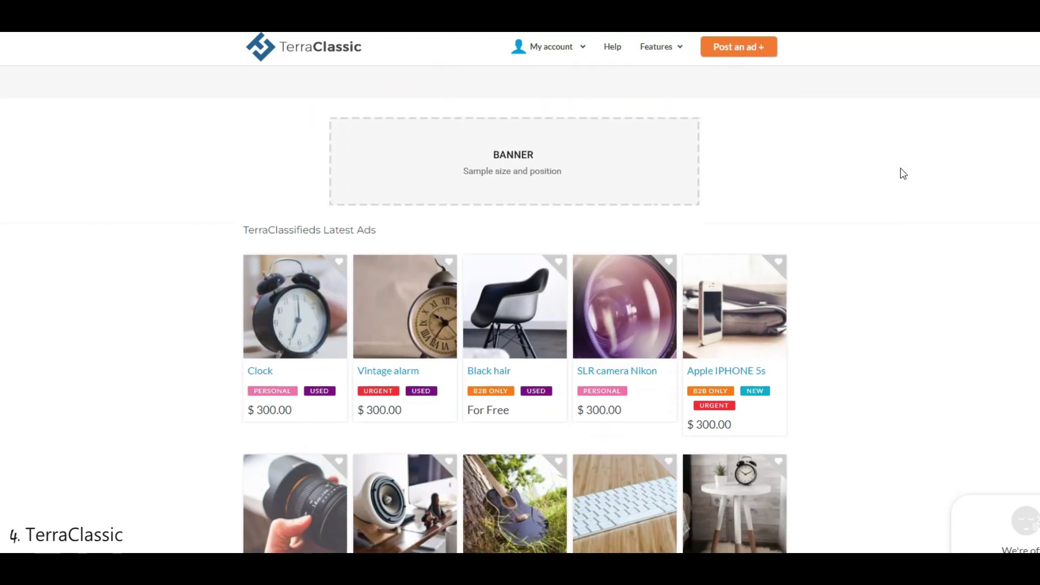
scroll(903, 173, "down", 3)
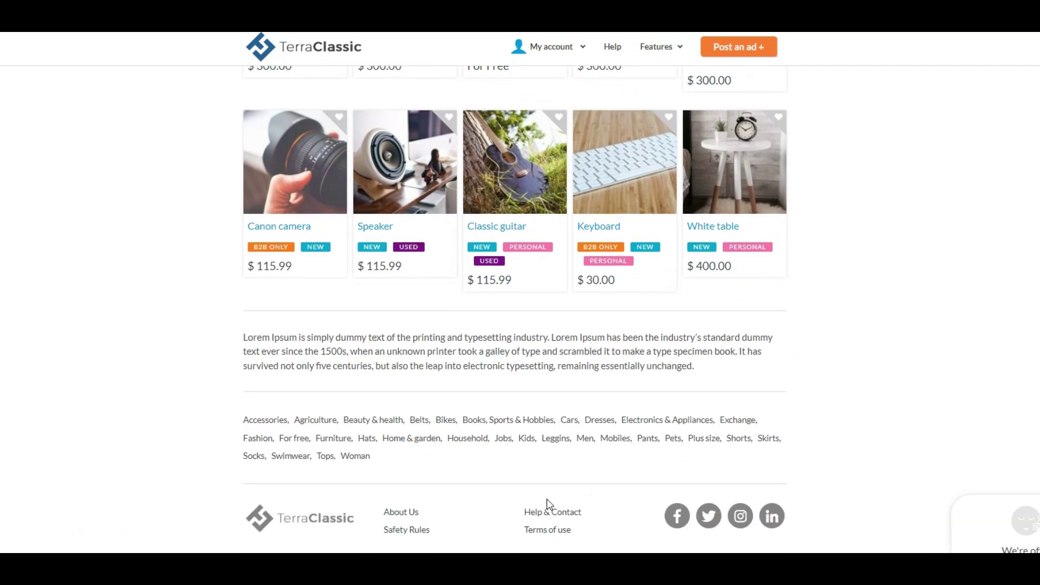
scroll(535, 502, "up", 5)
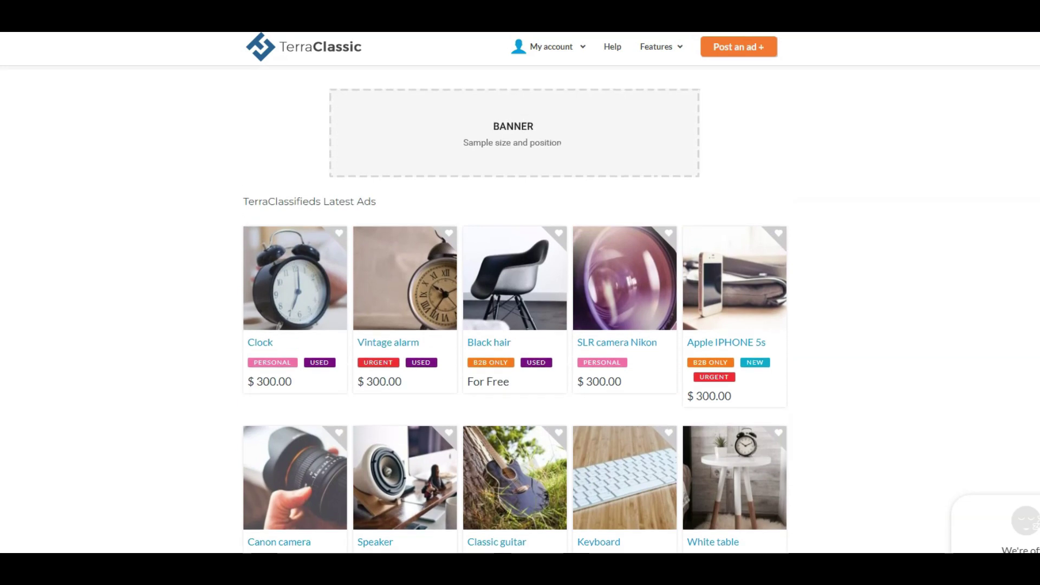
Step: Open the Black hair ad, try twice to reveal its phone number, then go to the My account login
left_click(500, 347)
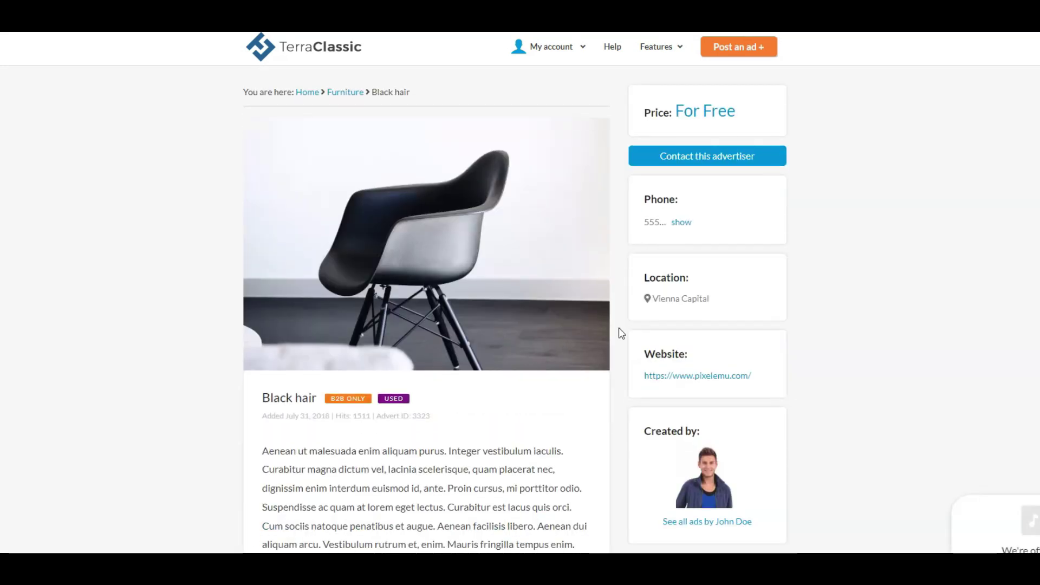
left_click(681, 223)
left_click(681, 223)
scroll(650, 290, "down", 1)
scroll(650, 290, "down", 8)
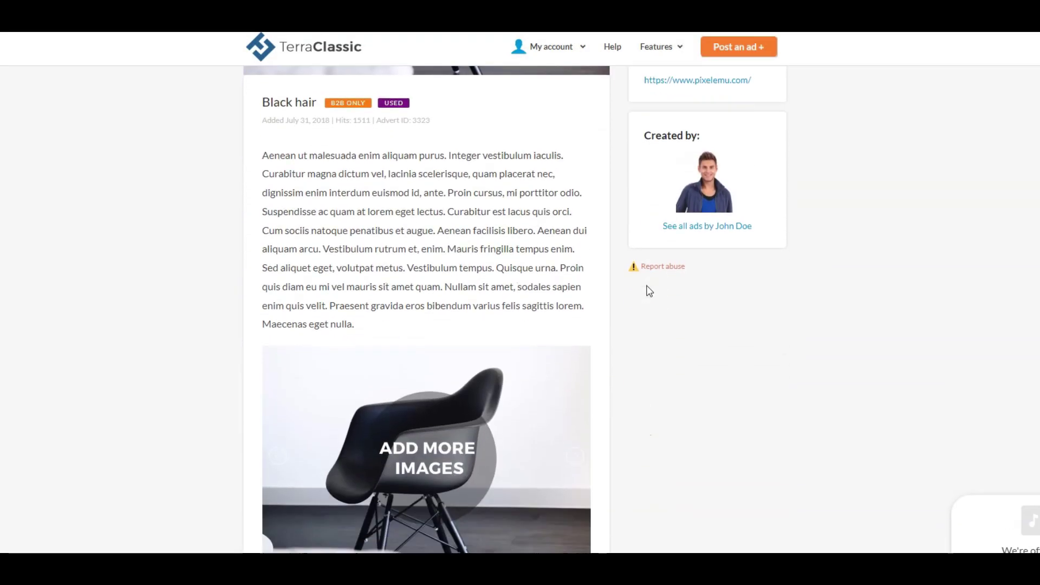
scroll(647, 296, "up", 9)
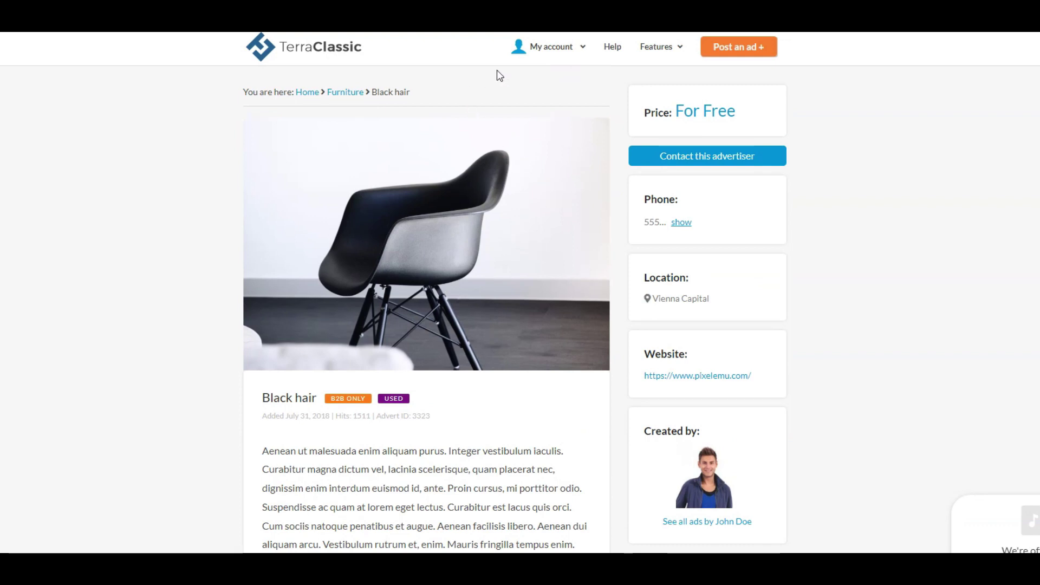
left_click(549, 57)
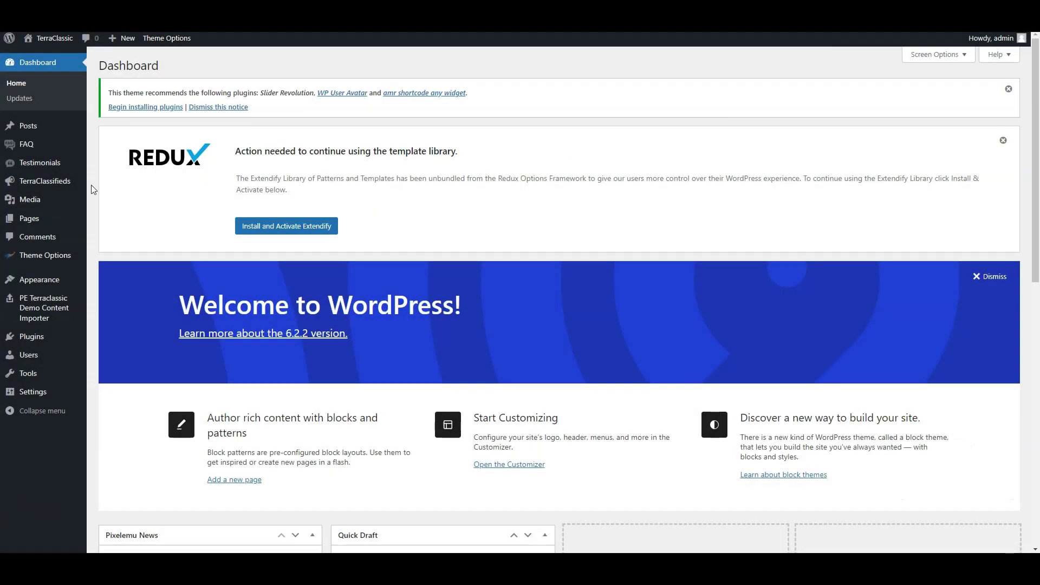
Step: Review the TerraClassic Theme Options Basic Settings page
mouse_move(65, 186)
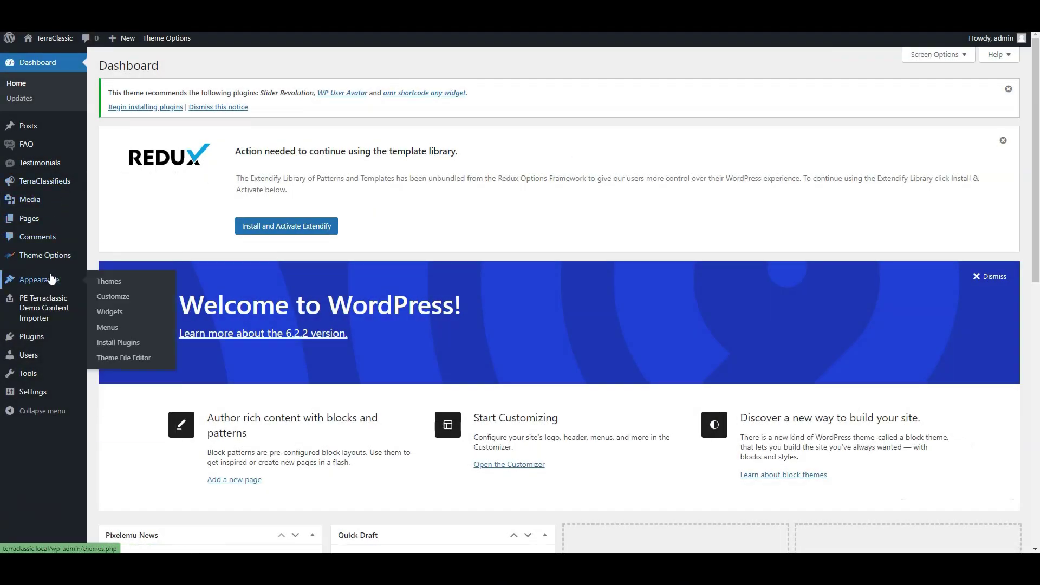
mouse_move(54, 265)
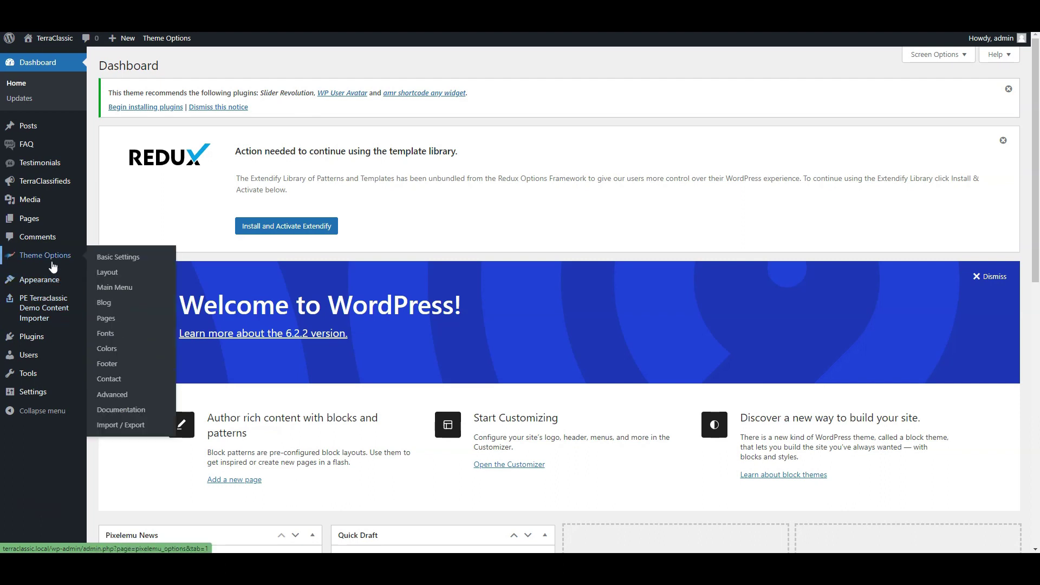
left_click(110, 262)
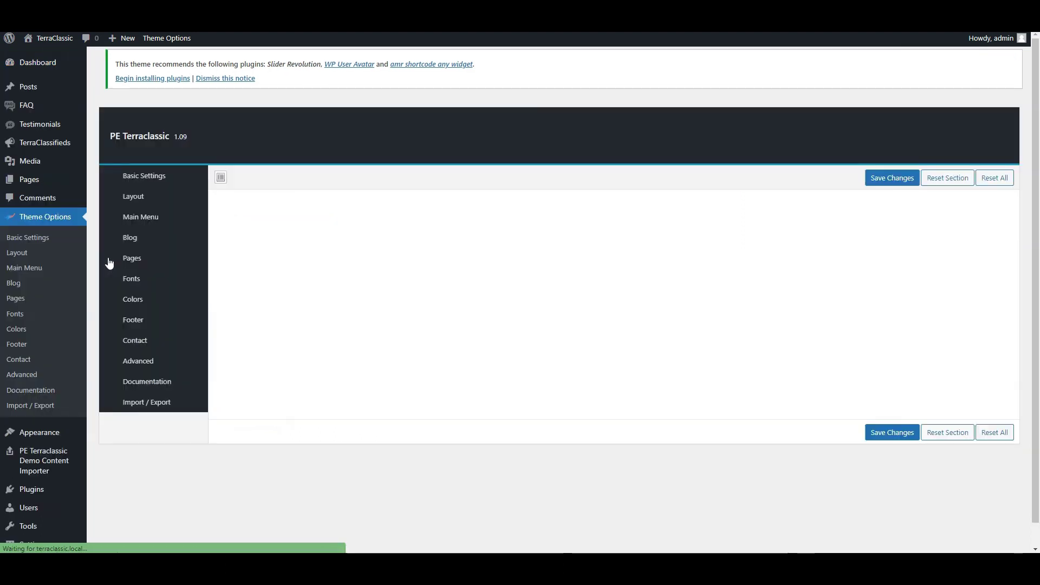
scroll(379, 255, "down", 4)
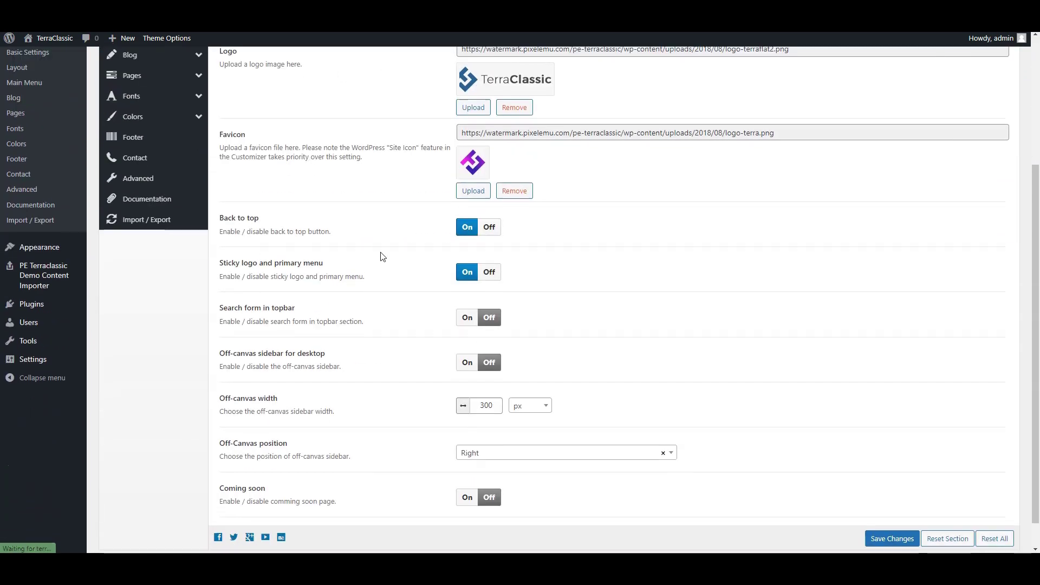
scroll(380, 261, "up", 4)
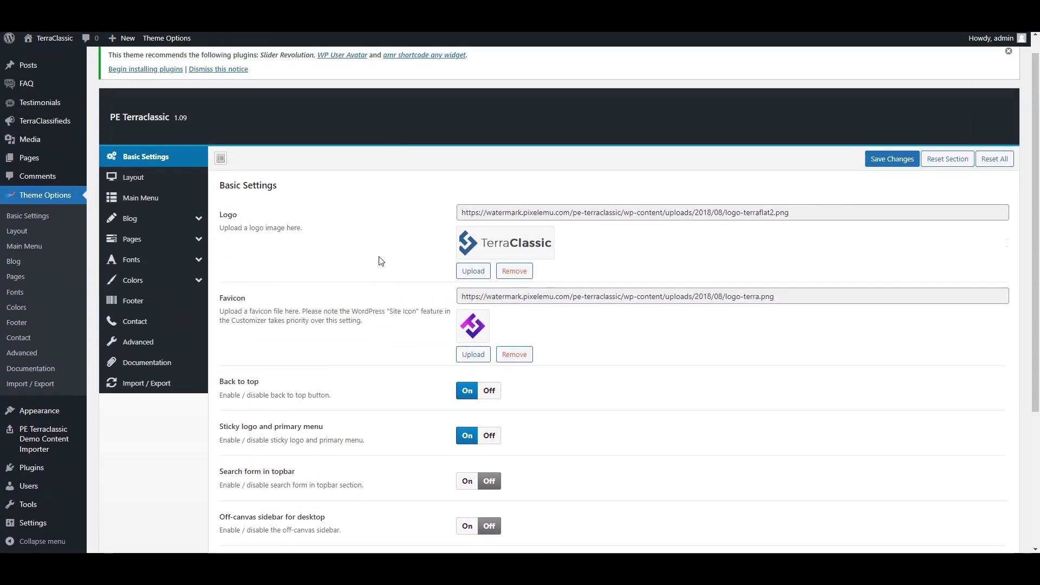
Step: Browse TerraClassifieds Ads and its 20 categories, ending on the Locations page
mouse_move(64, 153)
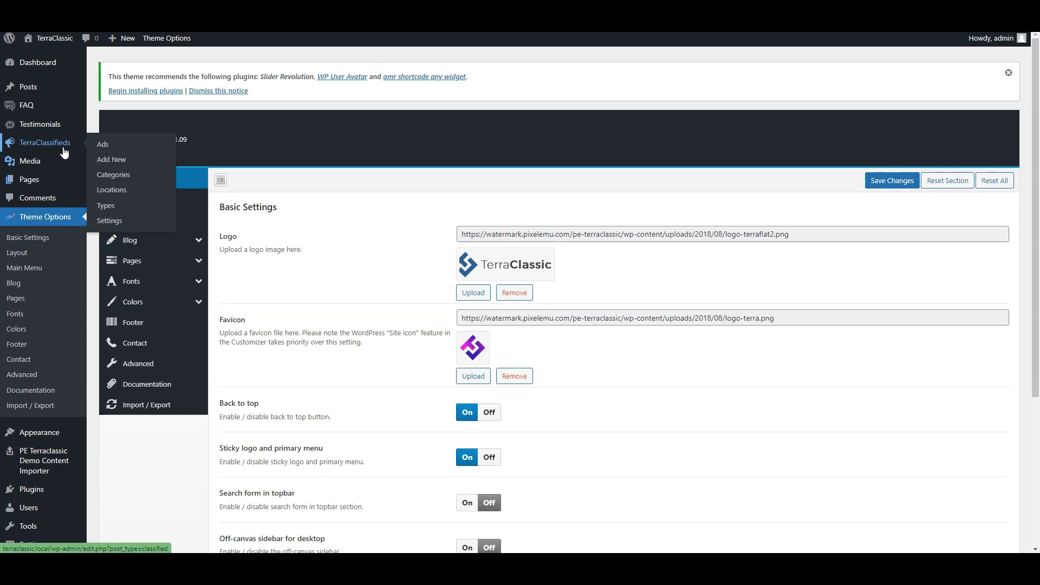
left_click(63, 147)
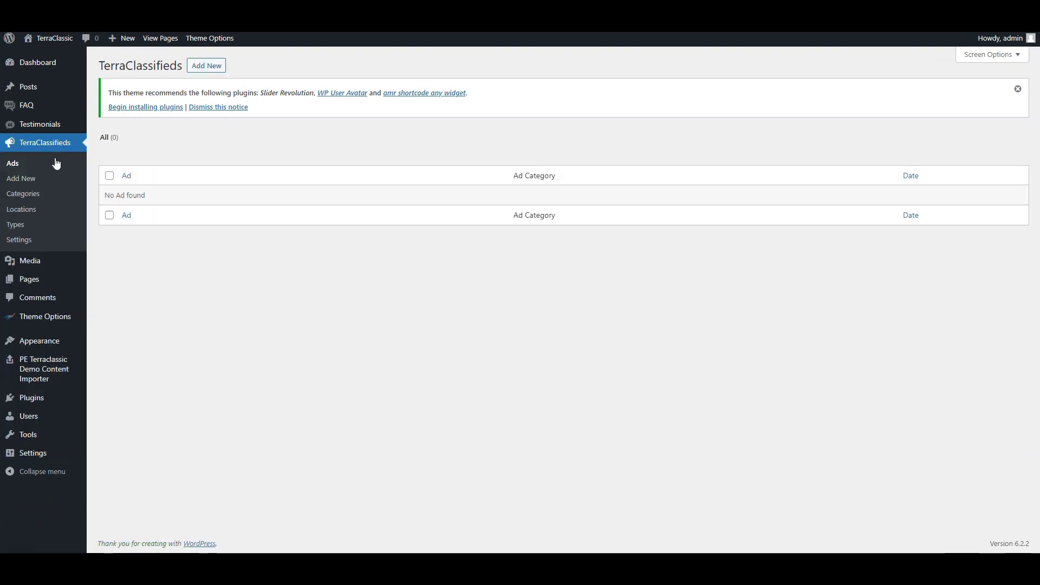
left_click(36, 195)
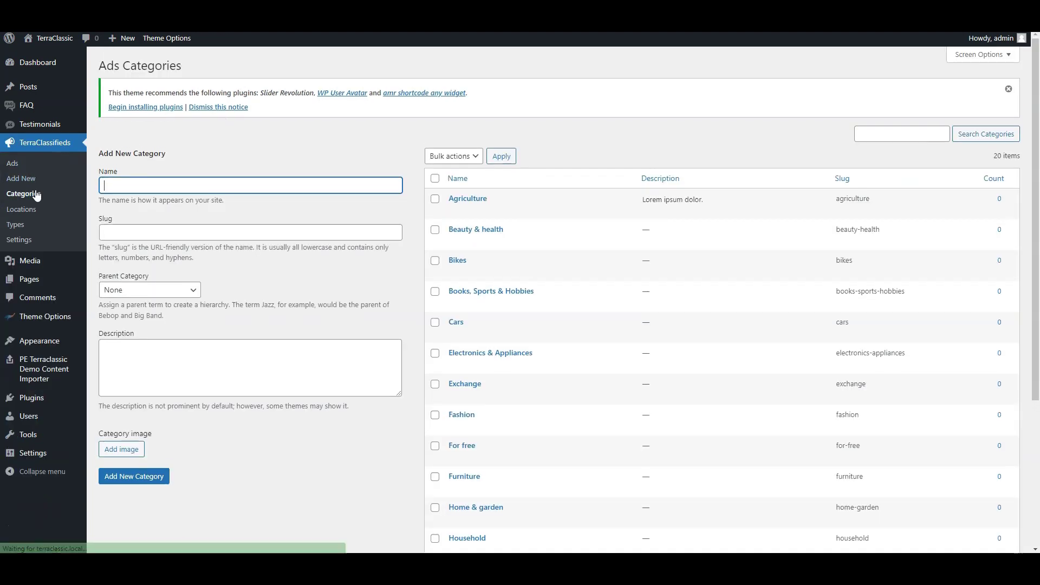
scroll(192, 225, "down", 2)
scroll(191, 226, "down", 3)
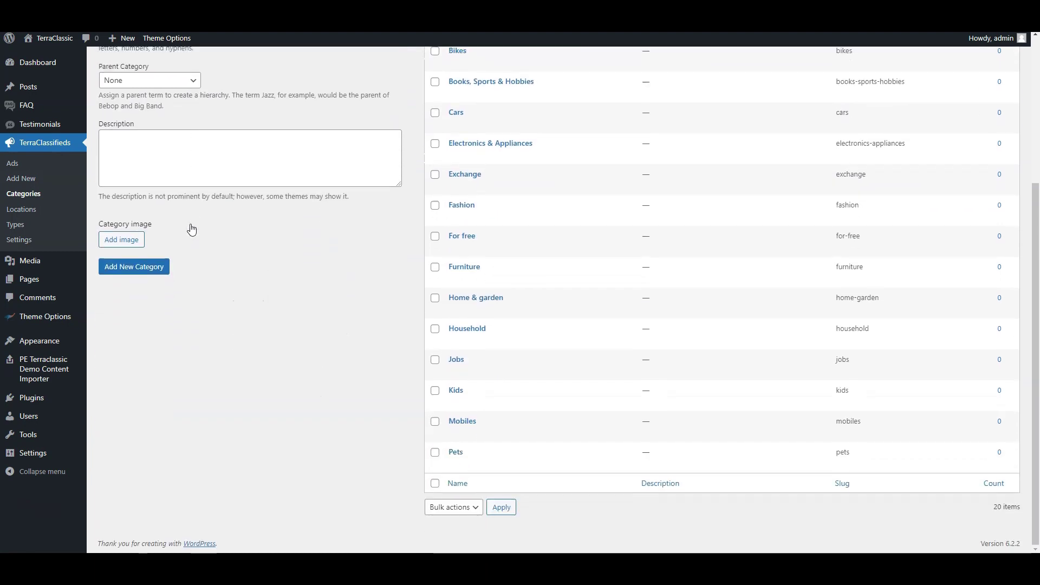
scroll(190, 227, "up", 4)
left_click(64, 210)
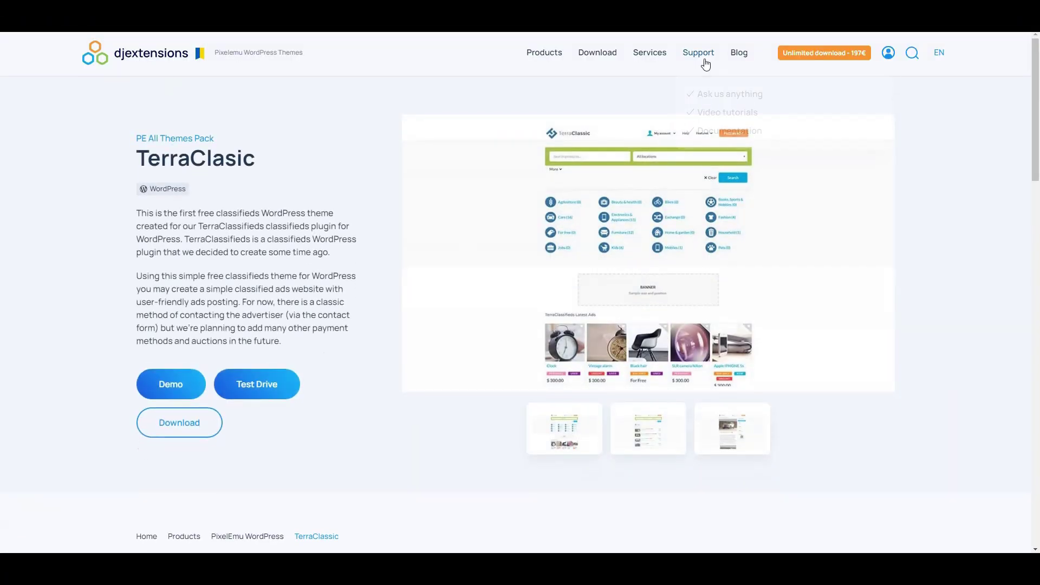
Step: Go to Support > Documentation and scroll the DJ-Extensions Support Portal knowledge base articles
mouse_move(705, 64)
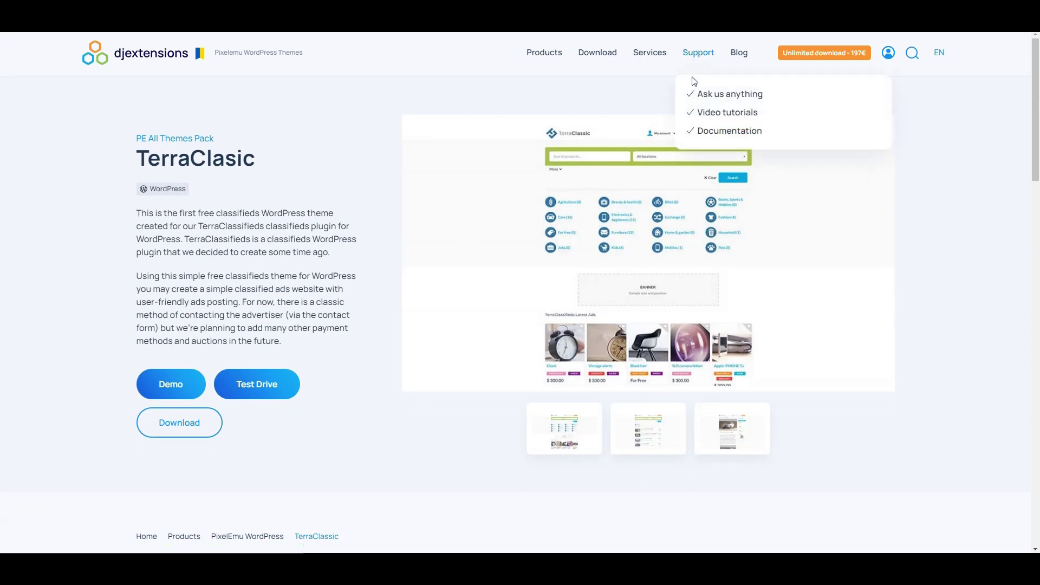
left_click(717, 121)
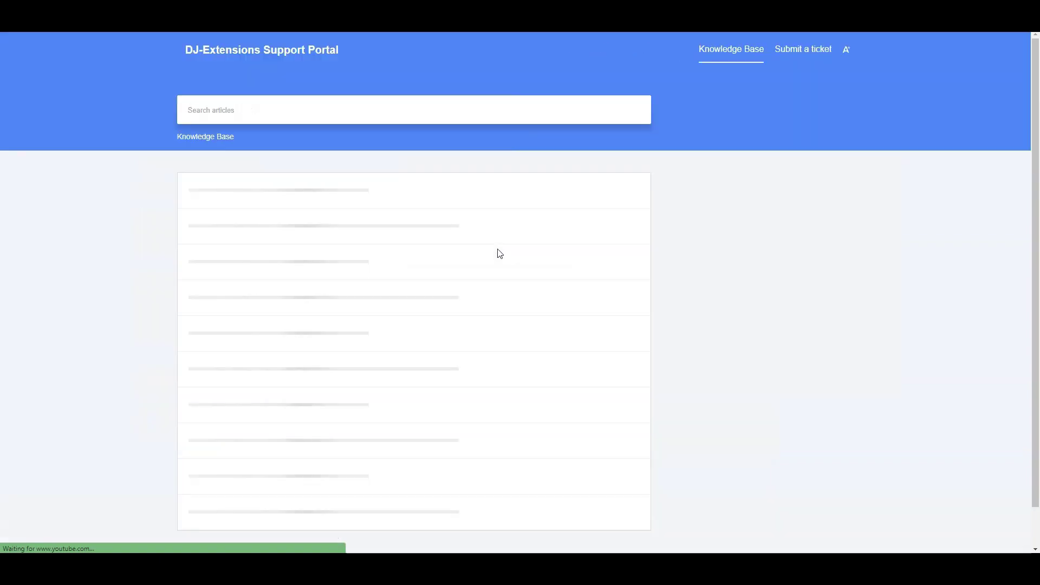
scroll(500, 254, "down", 1)
scroll(499, 255, "down", 8)
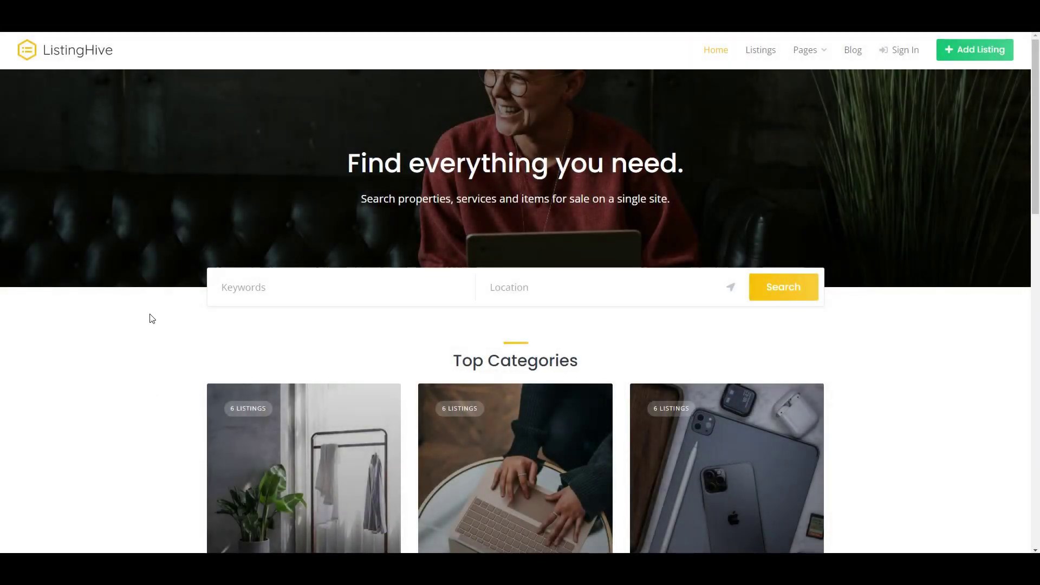
Step: Search ListingHive for the keyword 'house' to list house cleaning, in-house welding and two houses on the map
scroll(169, 272, "down", 4)
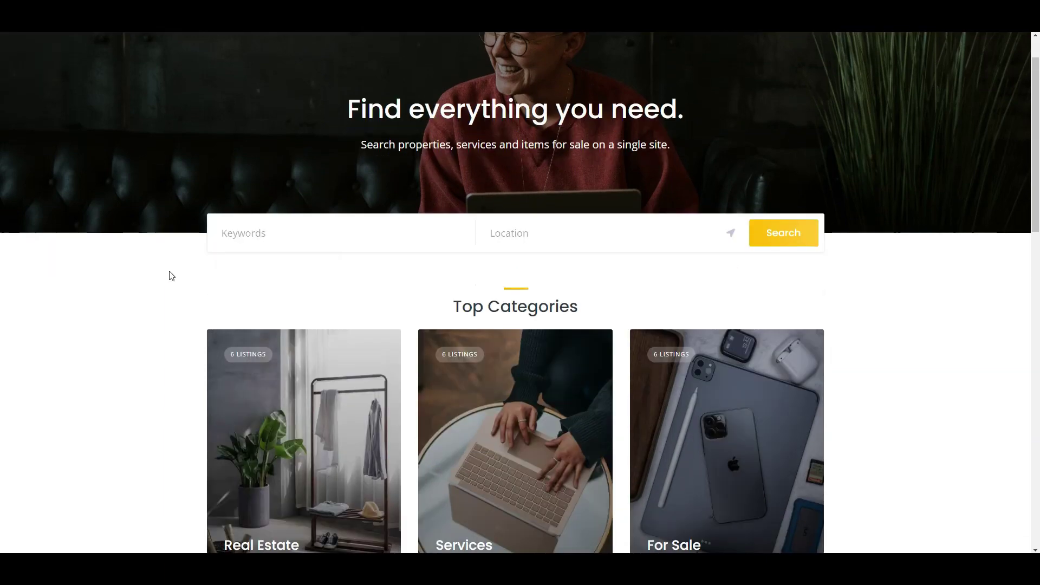
scroll(170, 275, "down", 6)
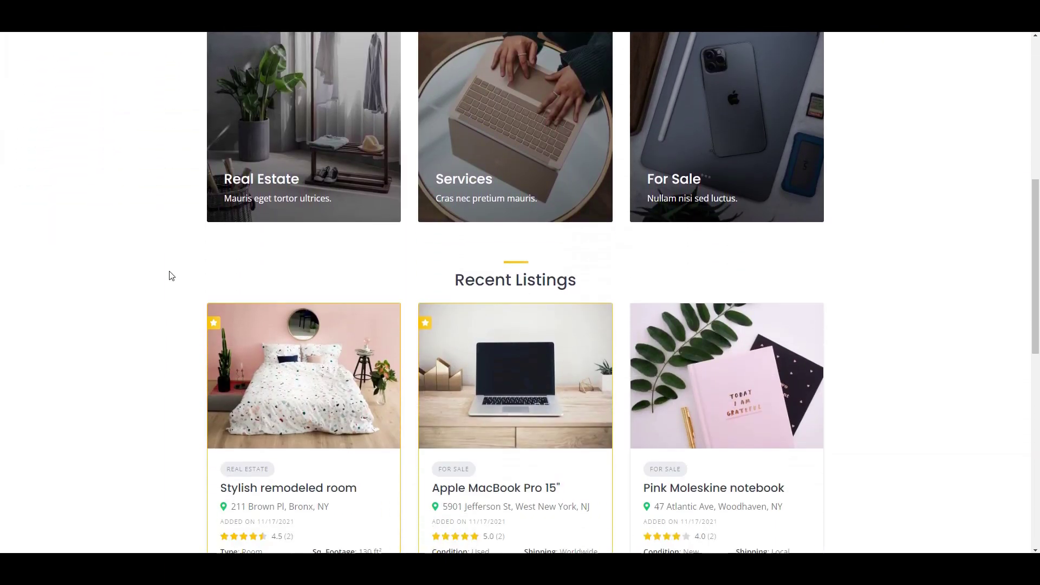
scroll(170, 276, "down", 5)
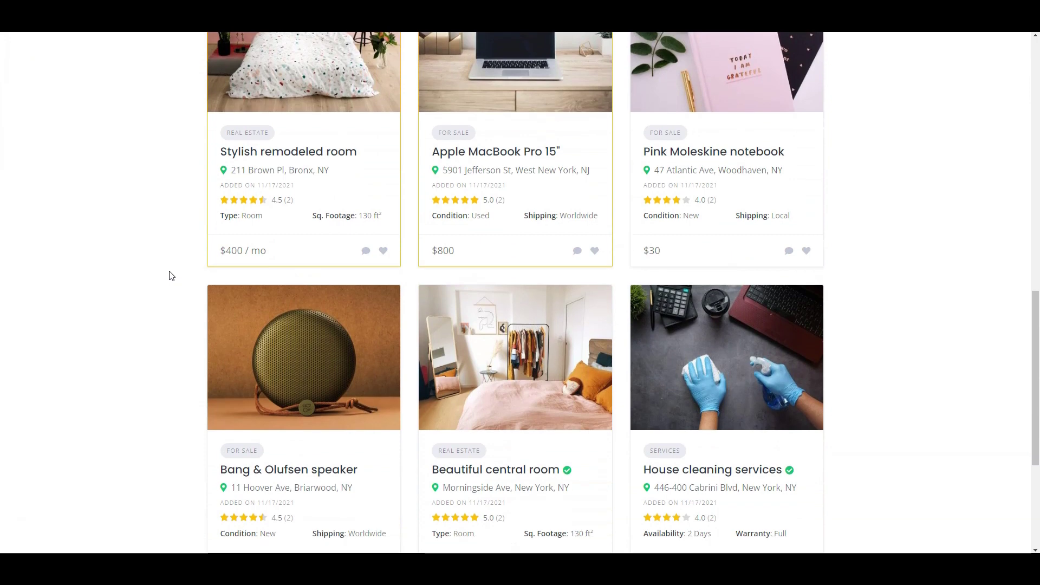
scroll(170, 276, "down", 2)
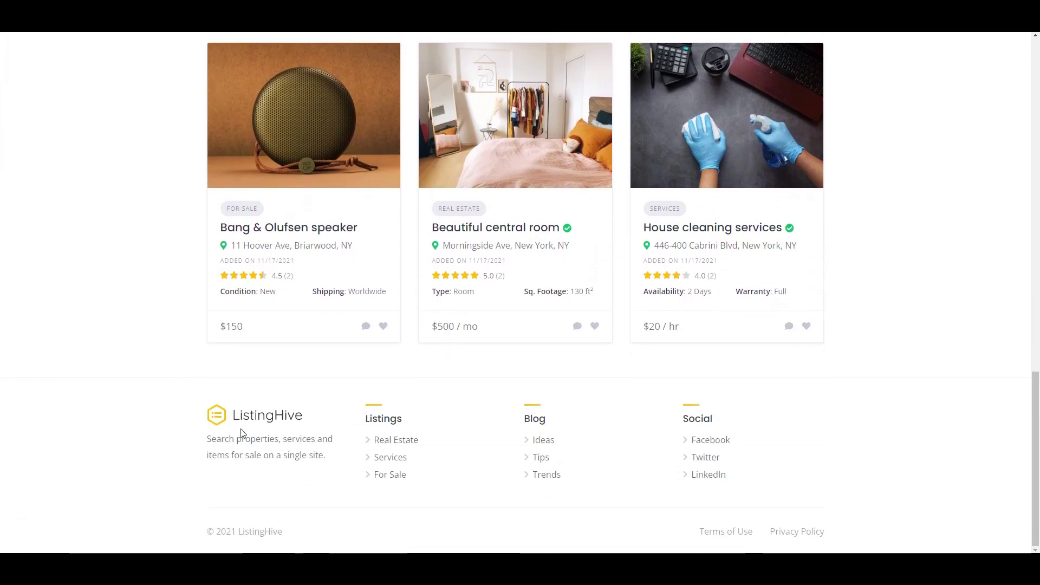
scroll(242, 432, "up", 6)
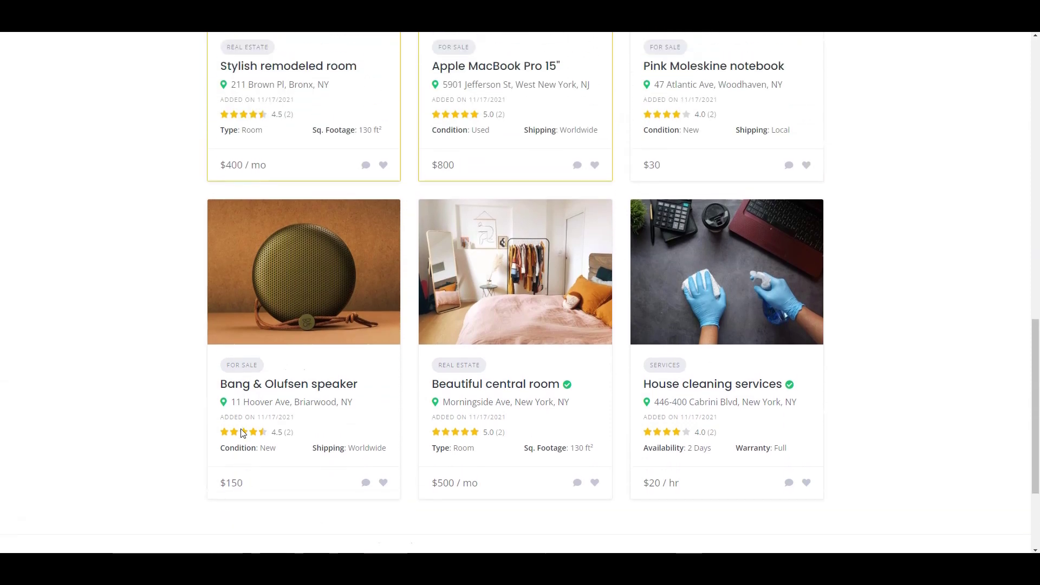
scroll(240, 429, "up", 11)
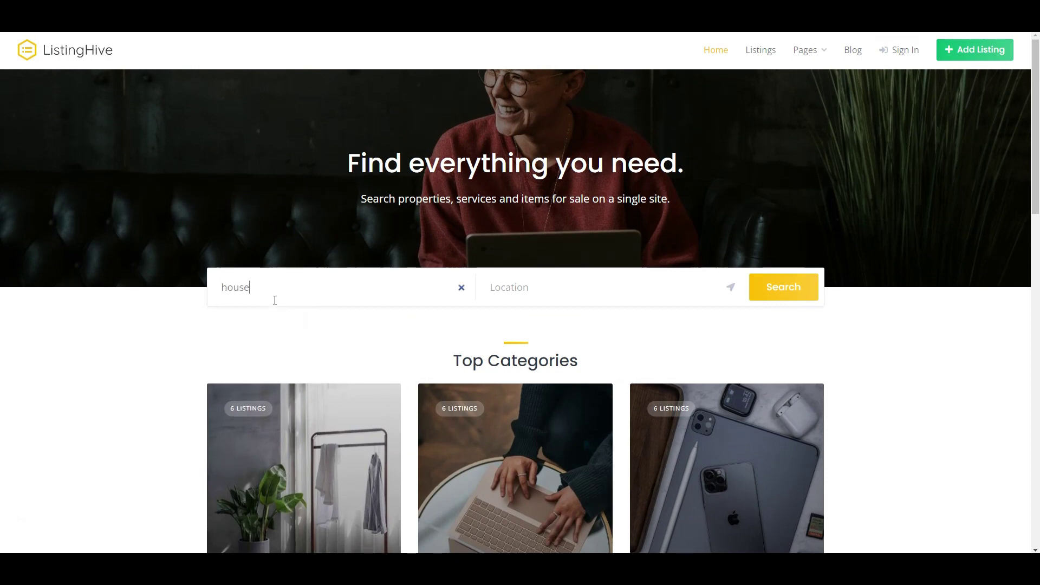
left_click(764, 292)
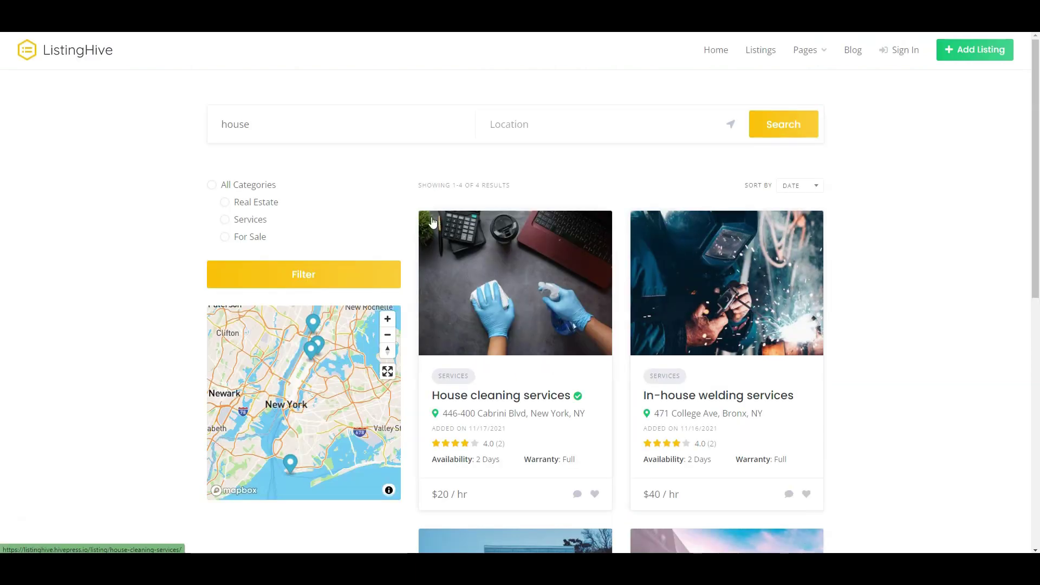
scroll(407, 218, "down", 5)
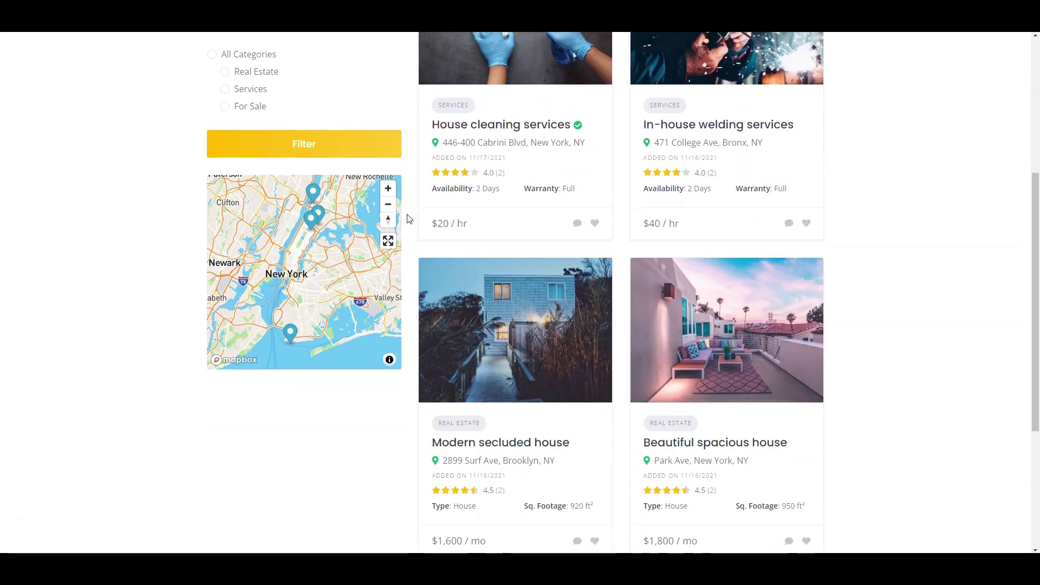
scroll(407, 219, "down", 3)
scroll(407, 219, "up", 2)
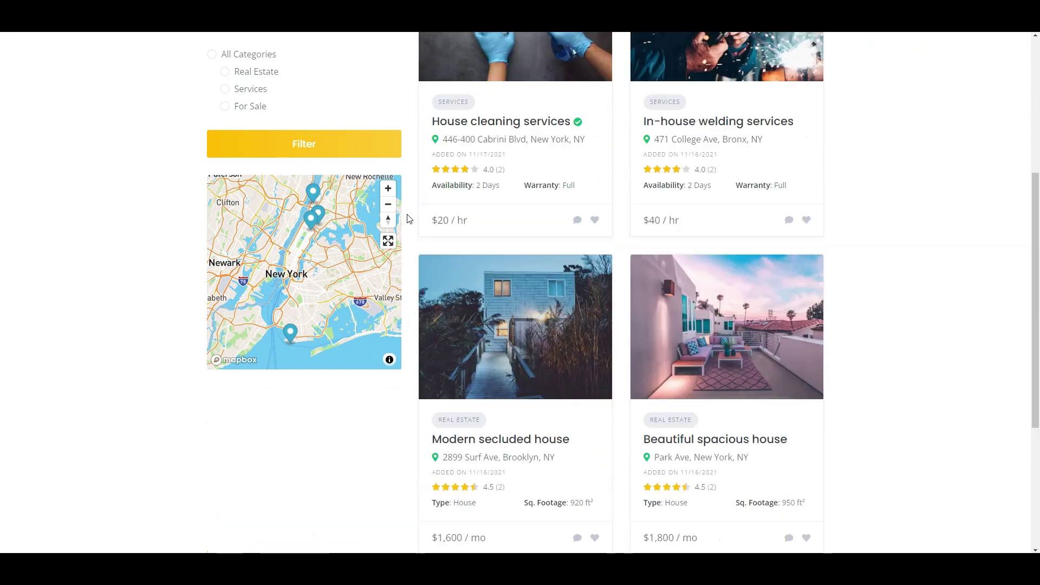